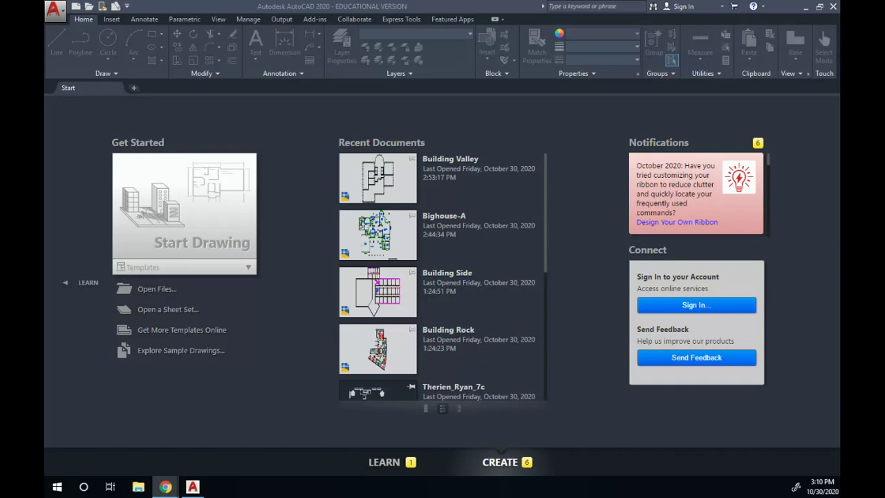
Open the Object drawing from the Tutorials - AutoCAD 2020 Essentials Practice folder inside Ascent - AutoCAD 2020.
{"action": "left_click", "coordinate": [150, 291]}
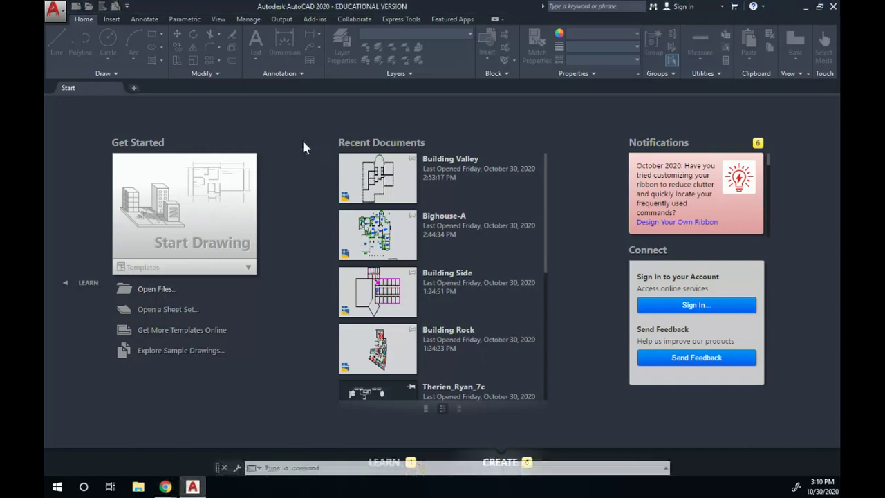
{"action": "left_click", "coordinate": [361, 131]}
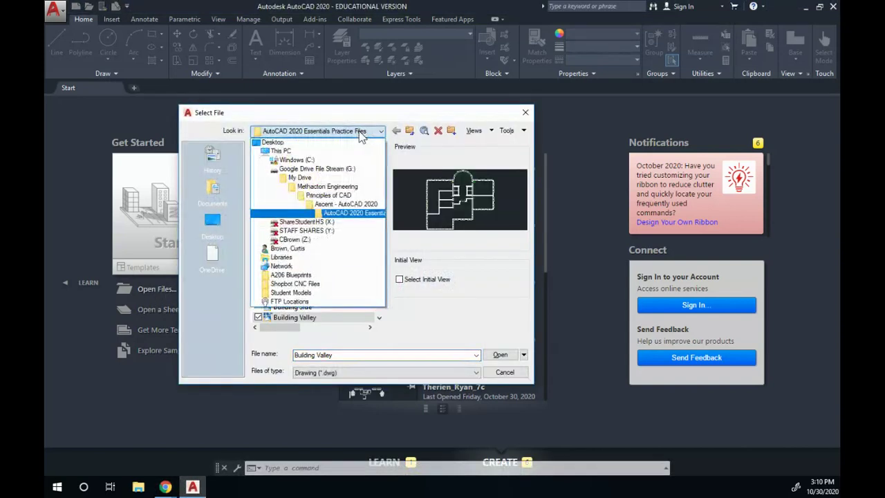
{"action": "left_click", "coordinate": [358, 205]}
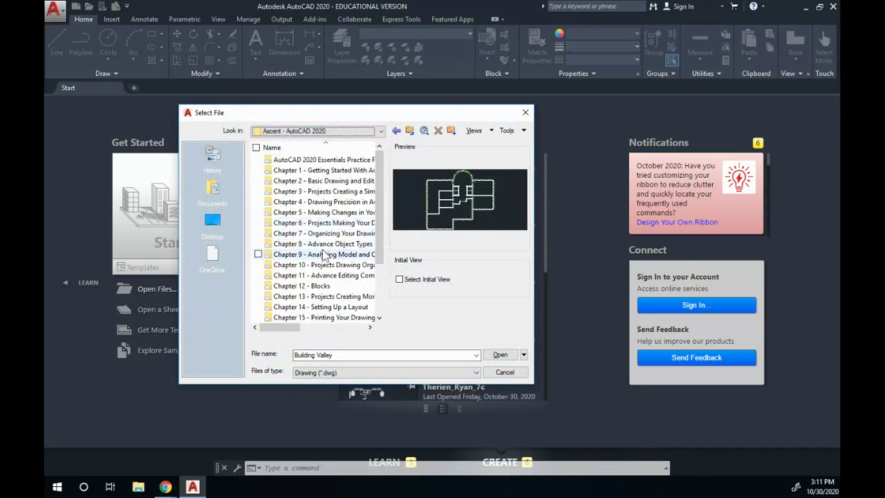
{"action": "left_click_drag", "start_coordinate": [377, 190], "coordinate": [380, 266]}
{"action": "double_click", "coordinate": [328, 317]}
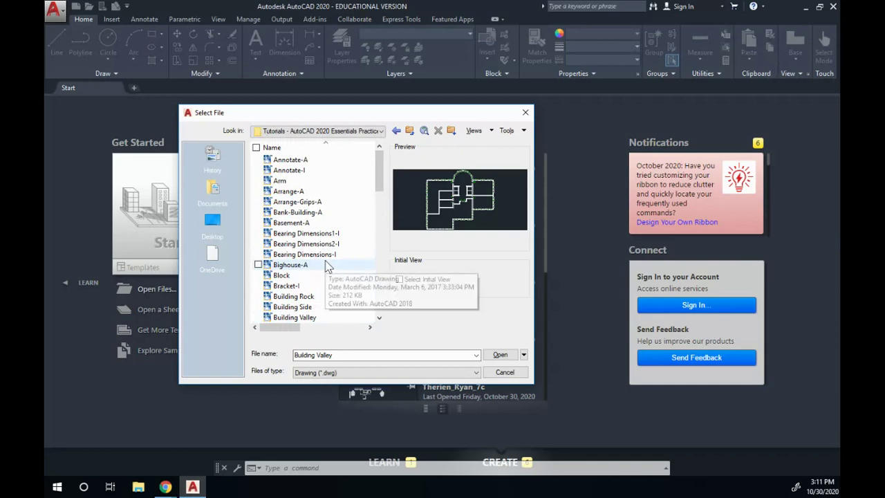
{"action": "scroll", "coordinate": [329, 261], "scroll_direction": "down", "scroll_amount": 4}
{"action": "scroll", "coordinate": [328, 264], "scroll_direction": "down", "scroll_amount": 5}
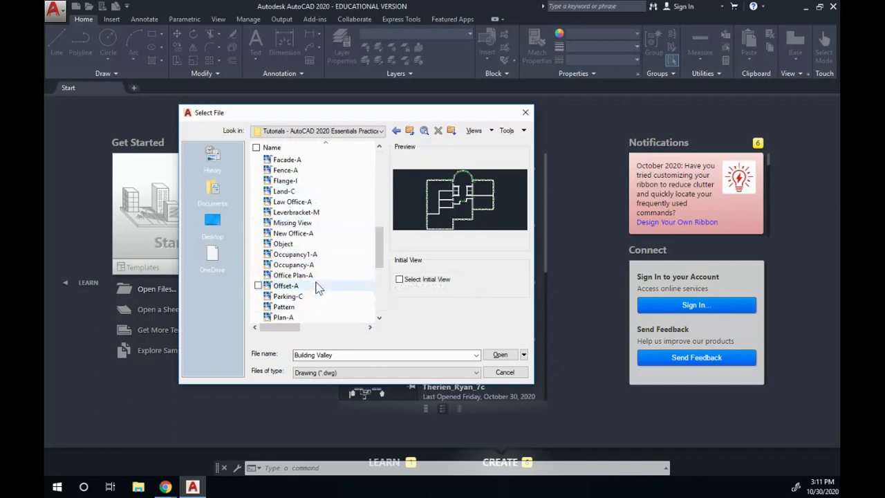
{"action": "left_click", "coordinate": [336, 245]}
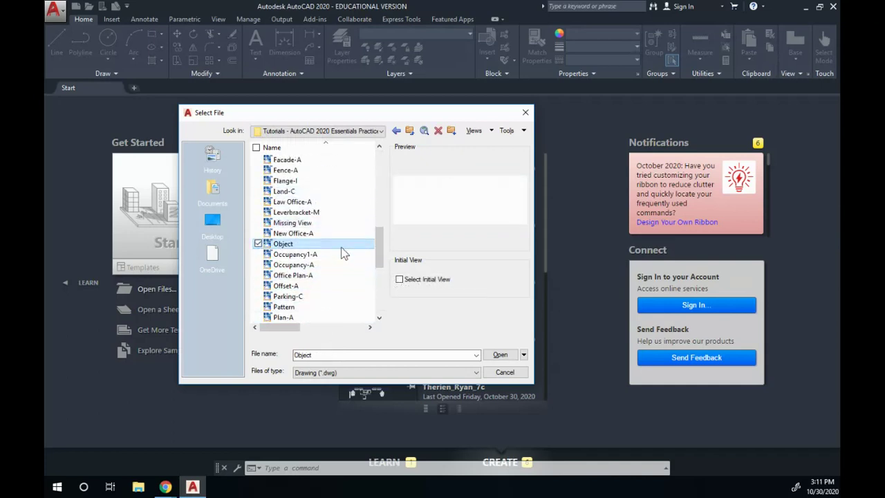
{"action": "left_click", "coordinate": [491, 351]}
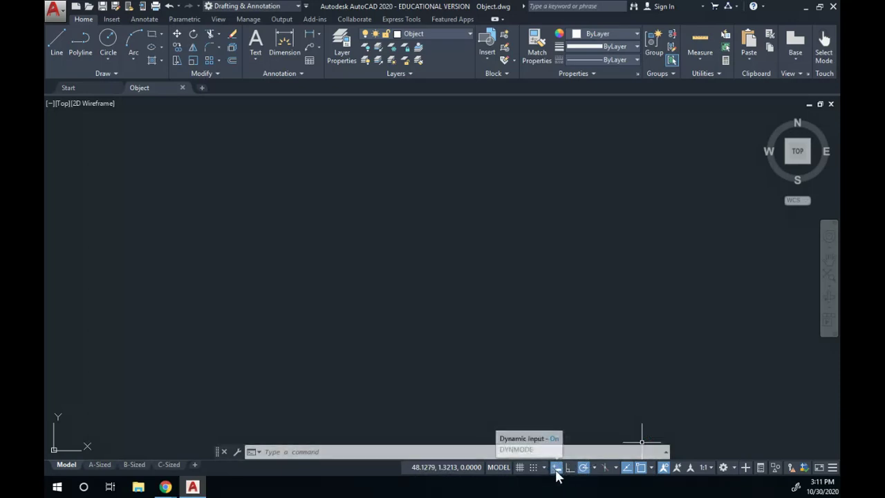
Hide the Dynamic Input toggle from the status bar and show it again through the customization list.
{"action": "left_click", "coordinate": [832, 468]}
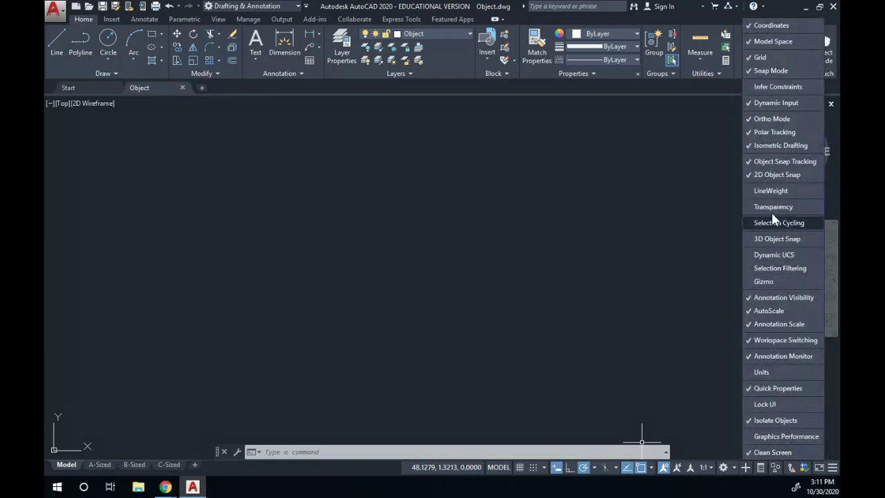
{"action": "left_click", "coordinate": [775, 103]}
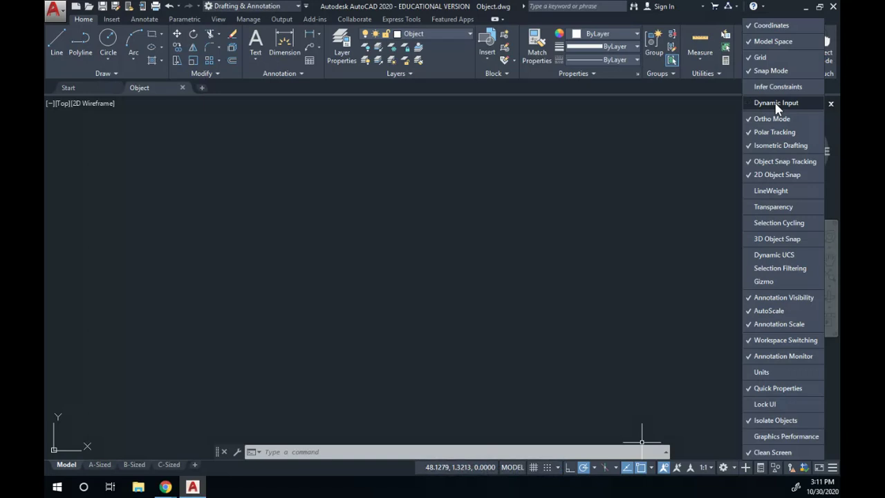
{"action": "left_click", "coordinate": [776, 103]}
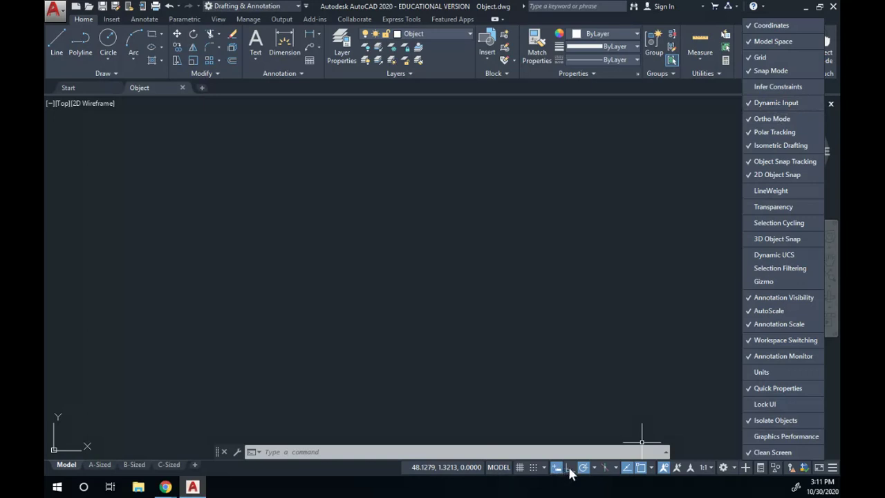
{"action": "left_click", "coordinate": [667, 360]}
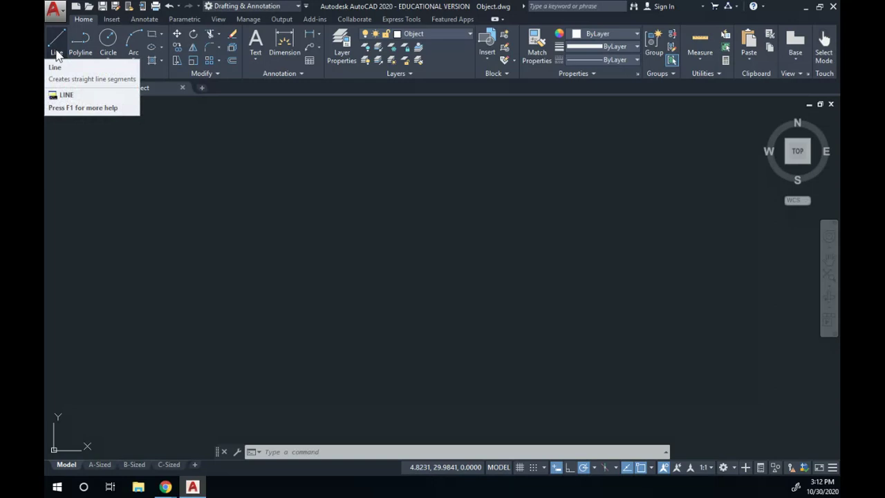
Start a line at the absolute coordinates 5,5 with Dynamic Input switched on.
{"action": "left_click", "coordinate": [57, 48]}
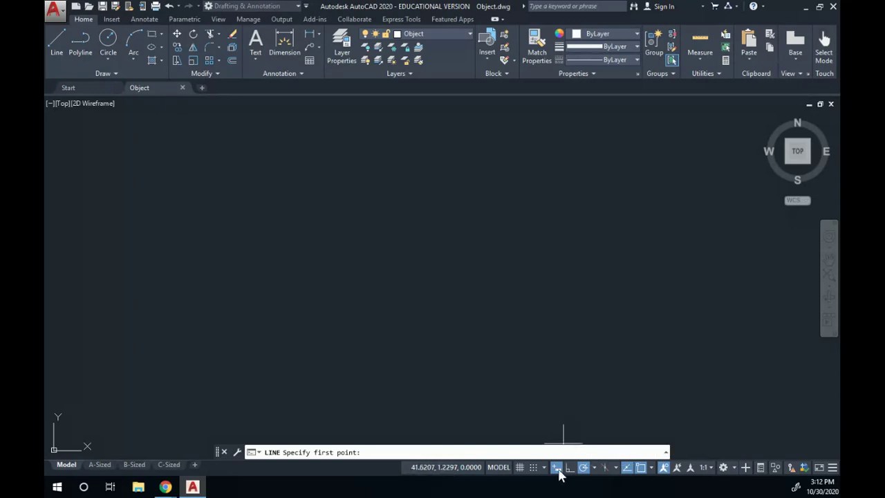
{"action": "left_click", "coordinate": [556, 467]}
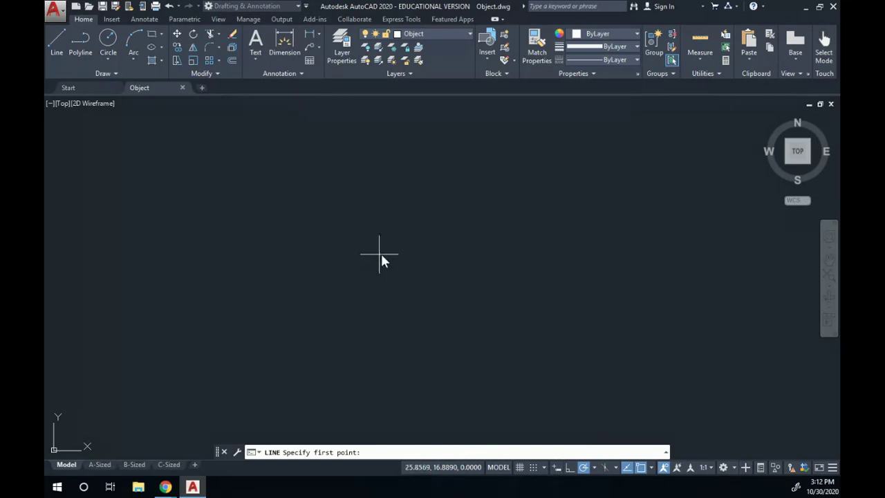
{"action": "left_click", "coordinate": [555, 468]}
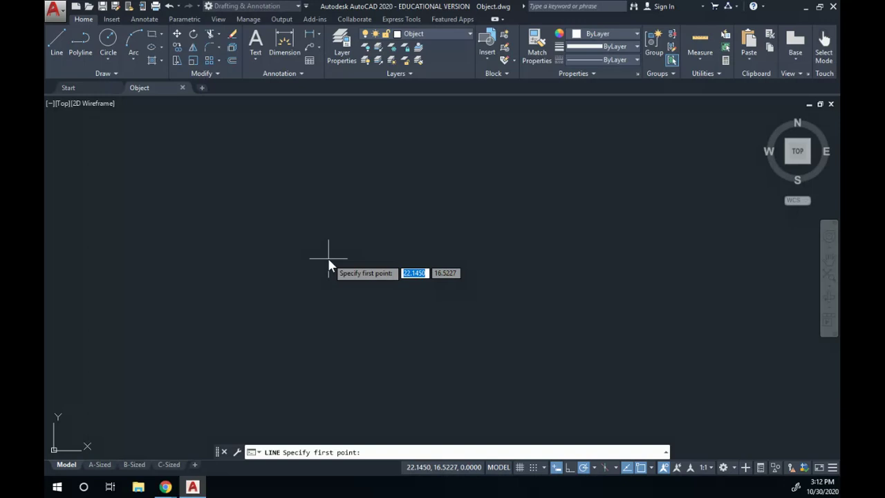
{"action": "type", "text": "5"}
{"action": "key", "text": "Tab"}
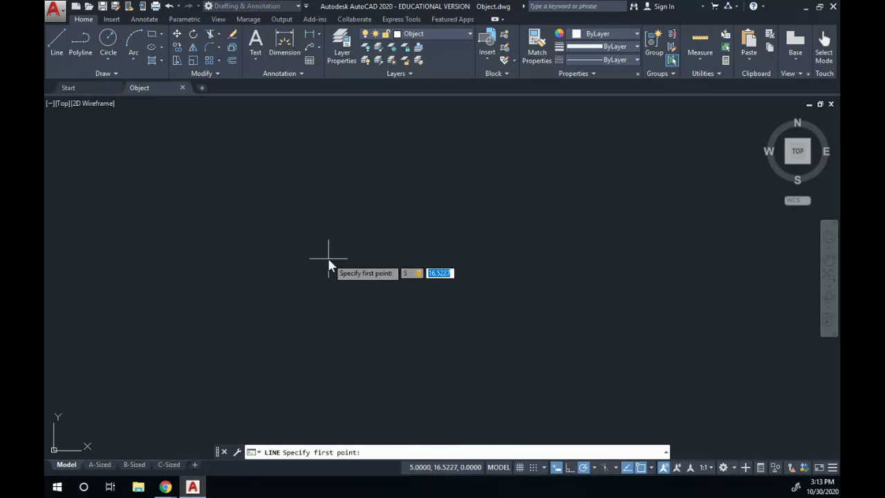
{"action": "type", "text": "5"}
{"action": "key", "text": "Return"}
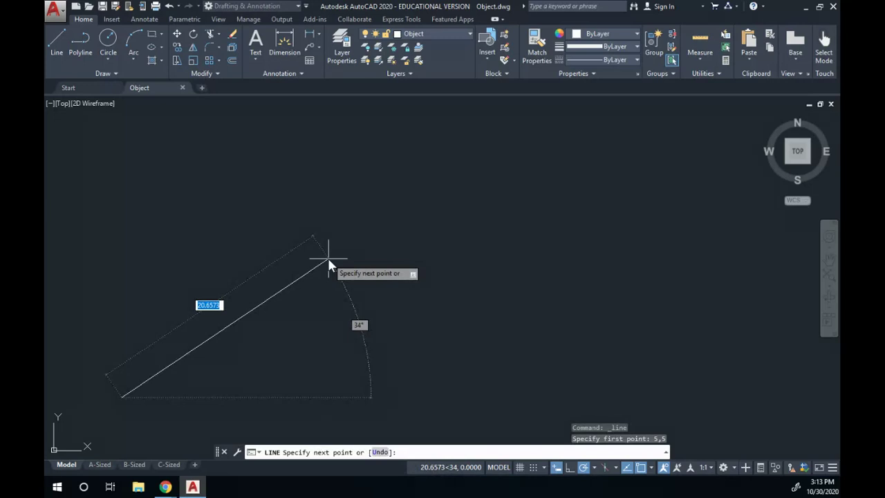
Draw the first line segment 10 units long at 45° up and to the right.
{"action": "middle_click_drag", "start_coordinate": [291, 308], "coordinate": [513, 211]}
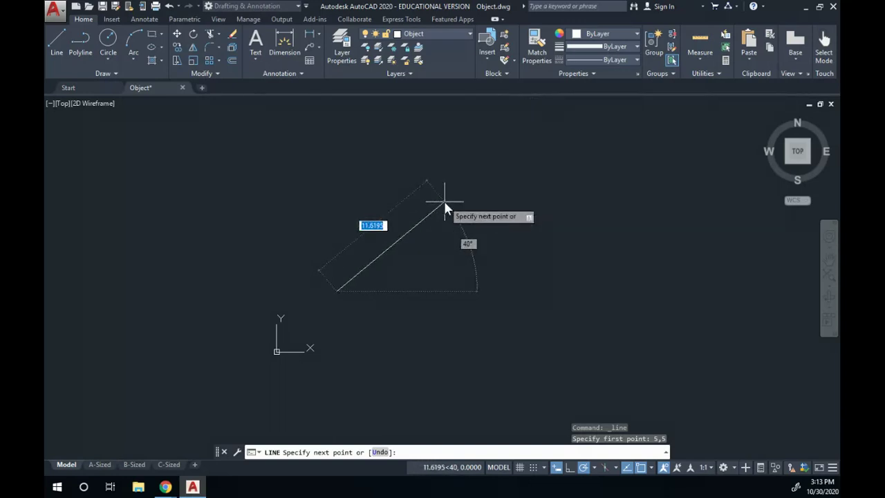
{"action": "type", "text": "10"}
{"action": "key", "text": "Tab"}
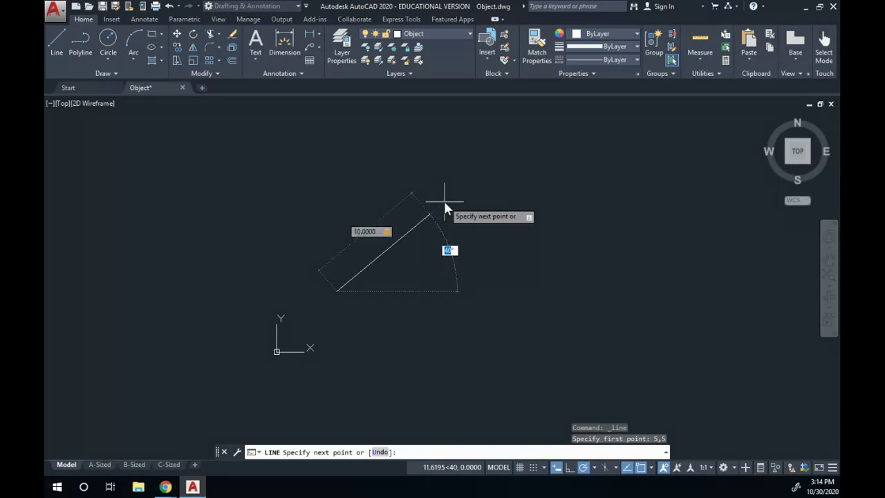
{"action": "type", "text": "45"}
{"action": "key", "text": "Return"}
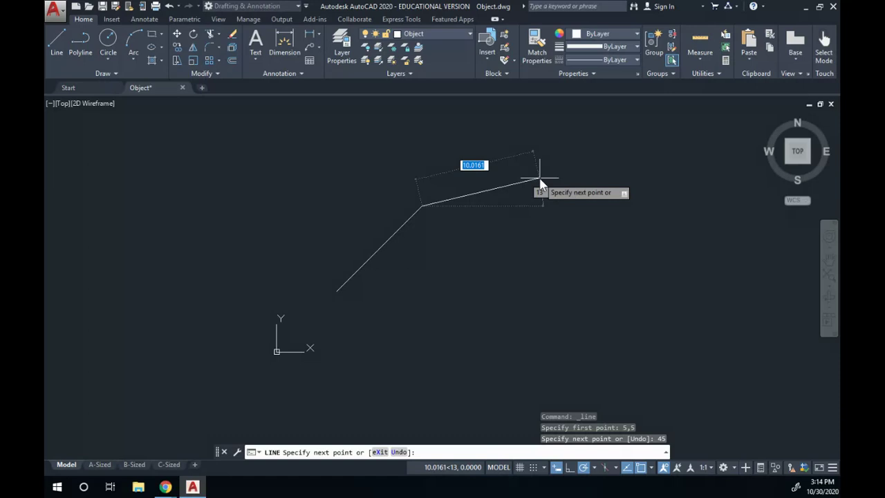
Add a vertical segment 4 units long at 90° upward from the end of the slanted segment.
{"action": "middle_click_drag", "start_coordinate": [428, 148], "coordinate": [435, 236]}
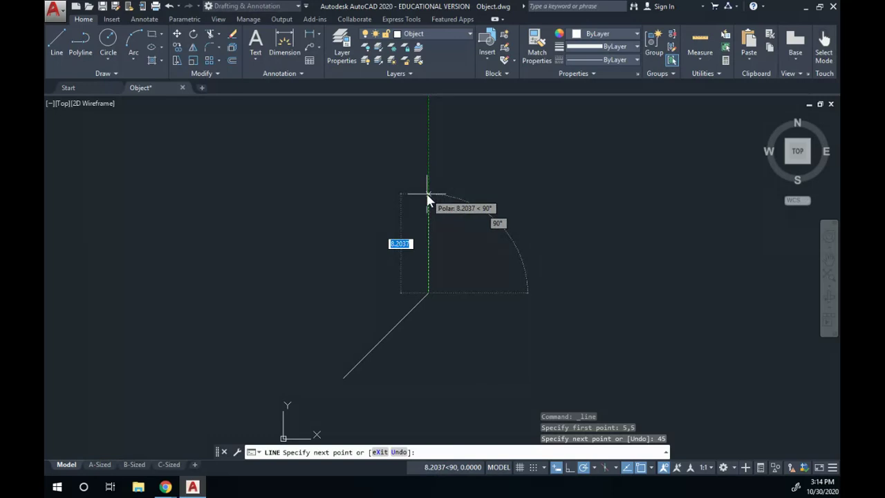
{"action": "type", "text": "4"}
{"action": "key", "text": "Tab"}
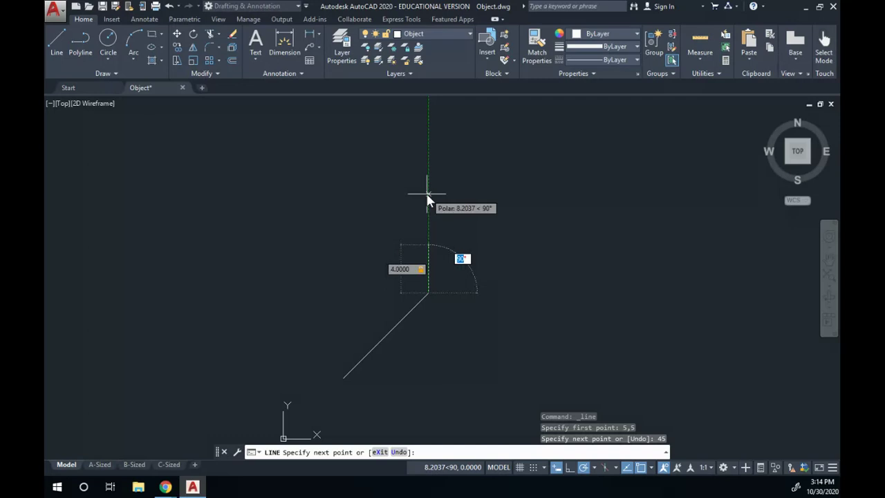
{"action": "type", "text": "90"}
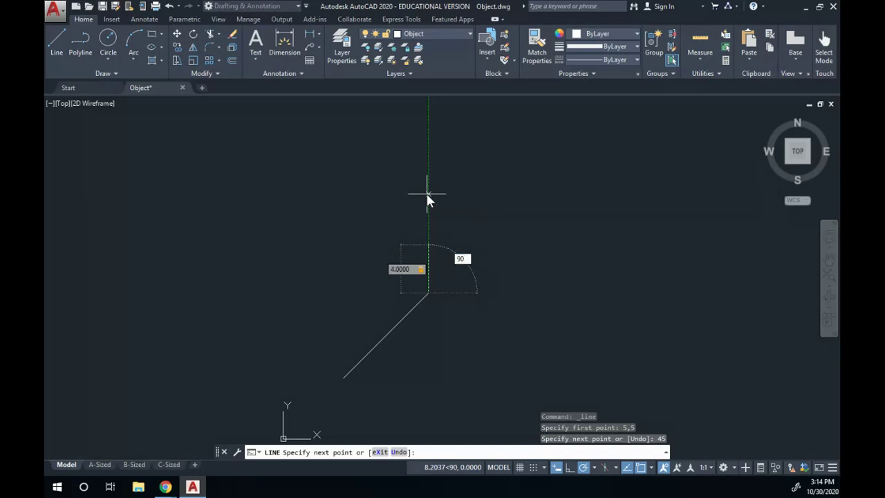
{"action": "key", "text": "Return"}
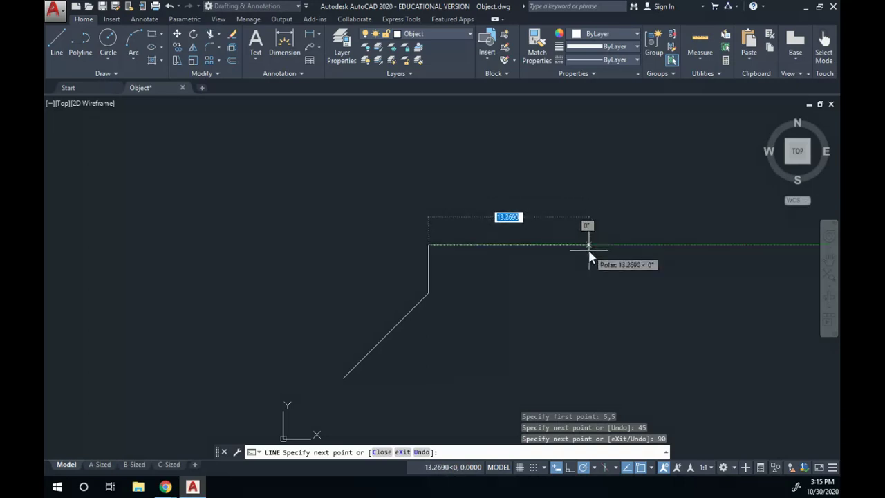
Add a horizontal segment 6 units long at 0° to the right as the outline's top edge.
{"action": "type", "text": "6"}
{"action": "key", "text": "Tab"}
{"action": "type", "text": "0"}
{"action": "key", "text": "Return"}
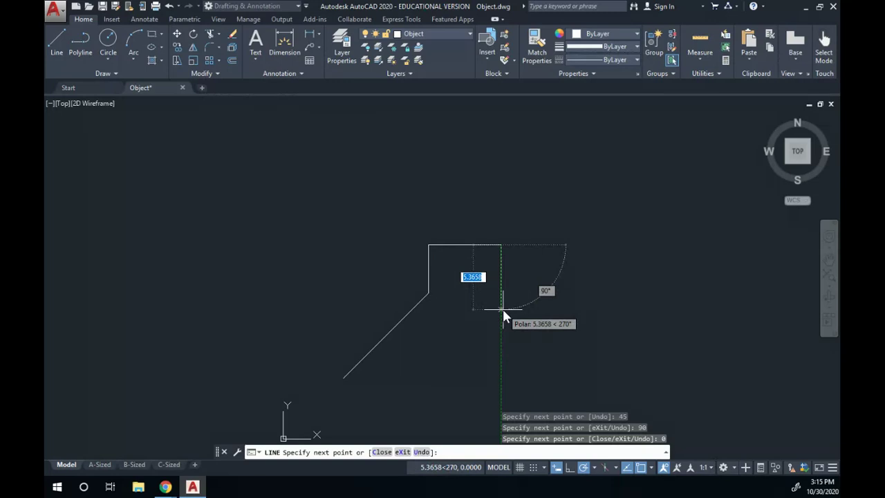
Add a vertical segment 4 units long at 90° downward from the top edge's right end.
{"action": "type", "text": "4"}
{"action": "key", "text": "Tab"}
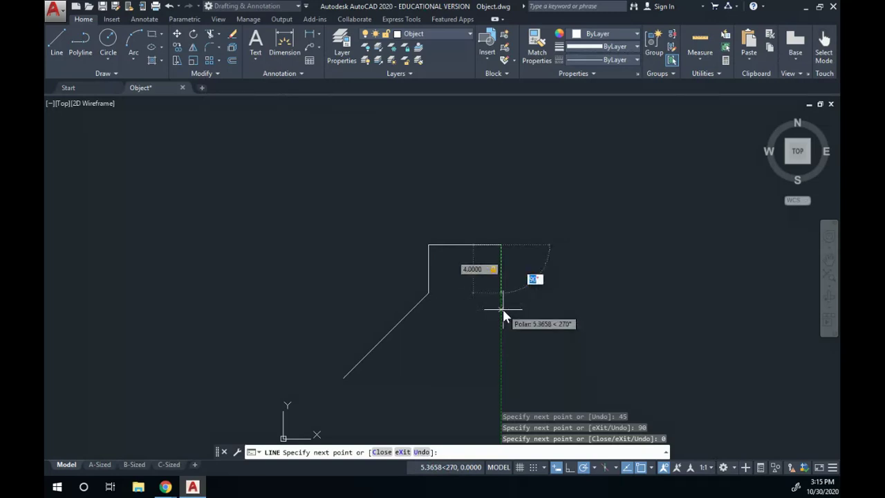
{"action": "type", "text": "90"}
{"action": "key", "text": "Return"}
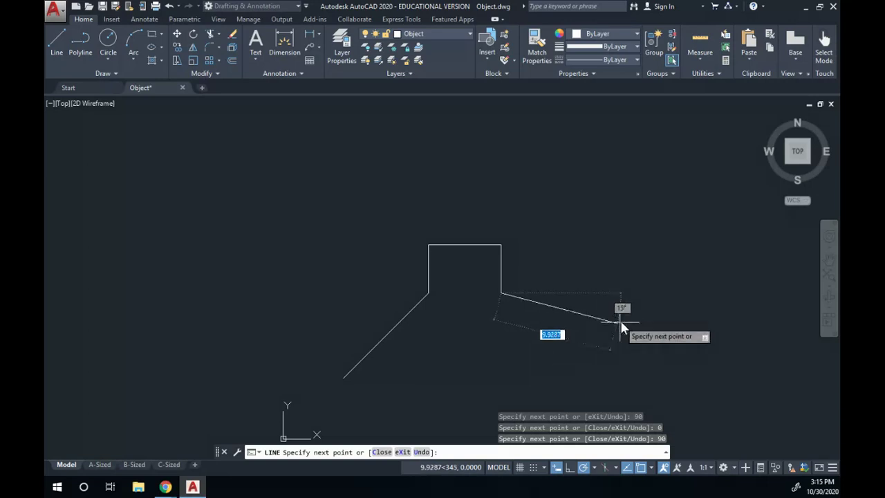
Add a slanted segment 10 units long at 45° down and to the right.
{"action": "type", "text": "10"}
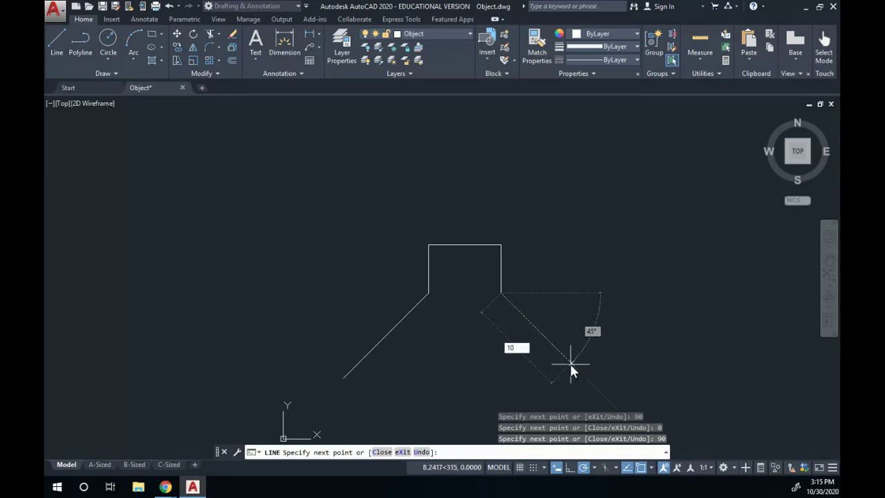
{"action": "key", "text": "Tab"}
{"action": "type", "text": "45"}
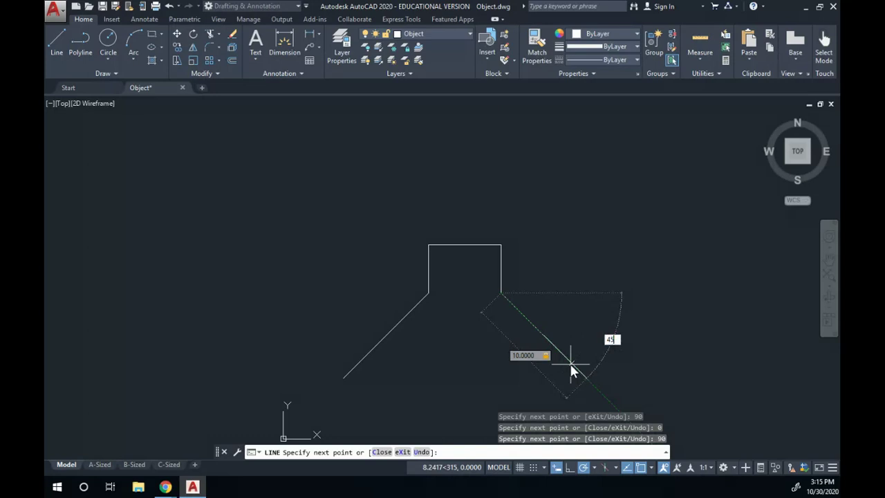
{"action": "key", "text": "Return"}
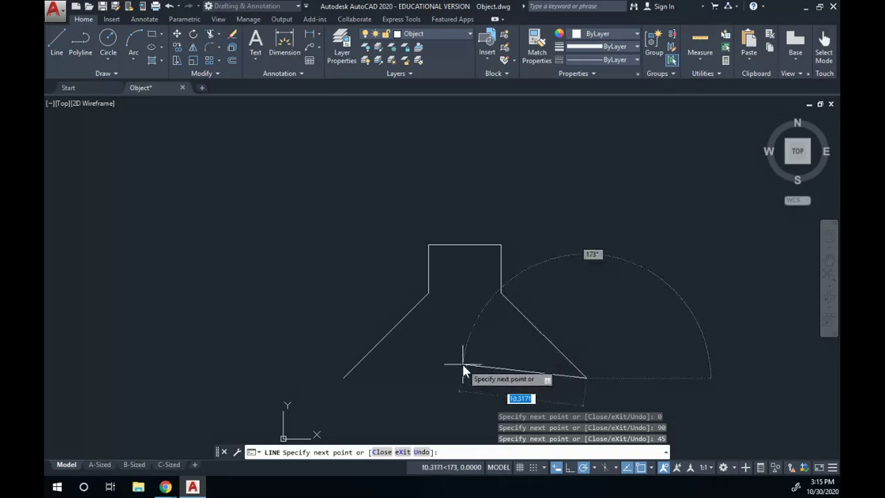
{"action": "key", "text": "Down"}
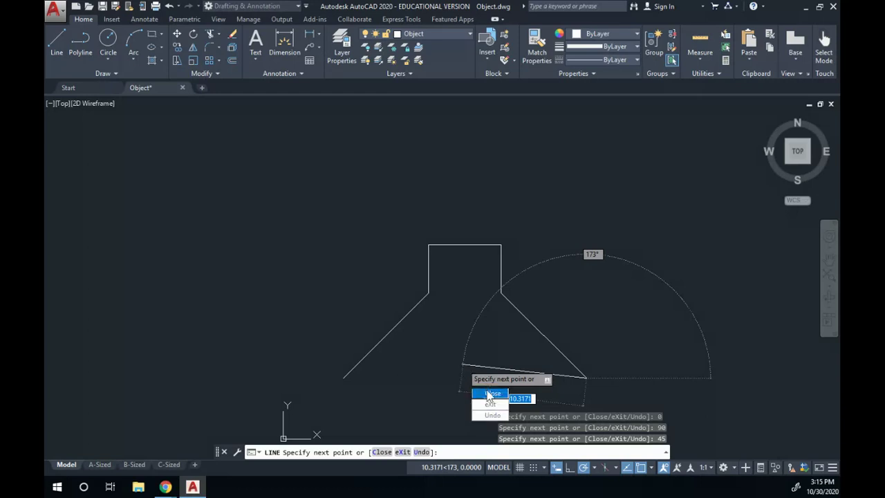
{"action": "left_click", "coordinate": [569, 318]}
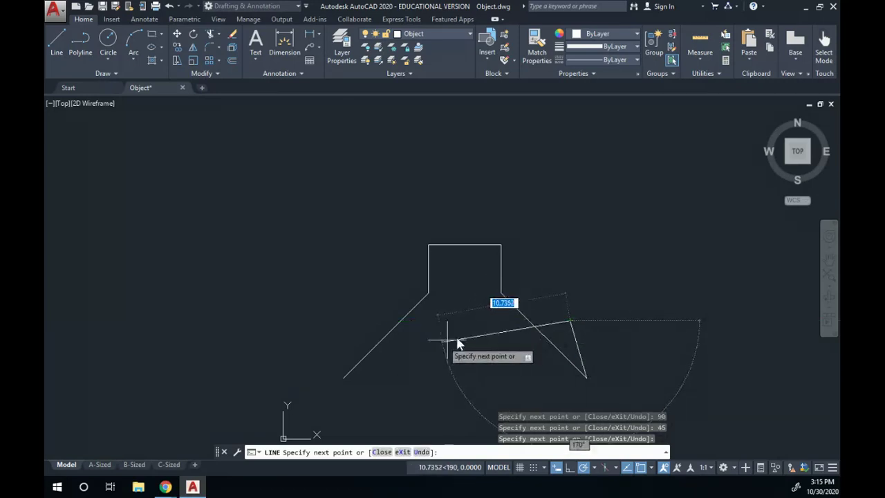
{"action": "right_click", "coordinate": [577, 273]}
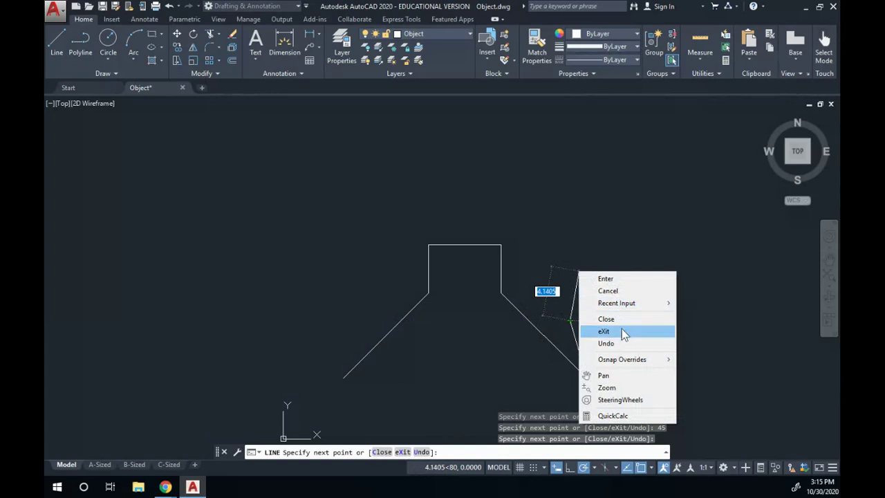
{"action": "left_click", "coordinate": [605, 343]}
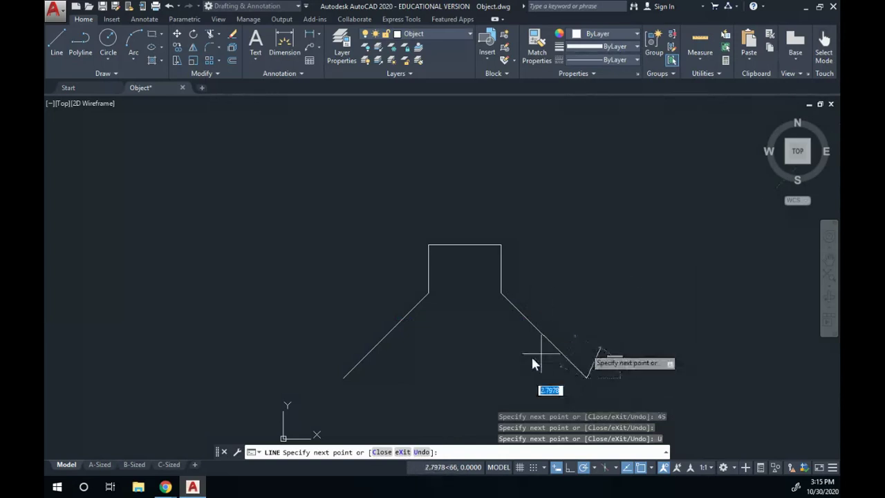
Close the outline back to its starting point with the Line command's Close option.
{"action": "right_click", "coordinate": [457, 365]}
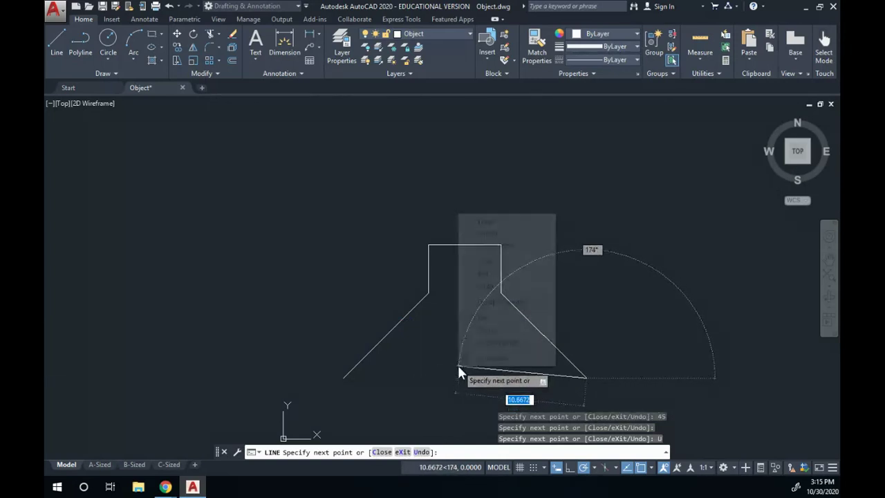
{"action": "left_click", "coordinate": [504, 267]}
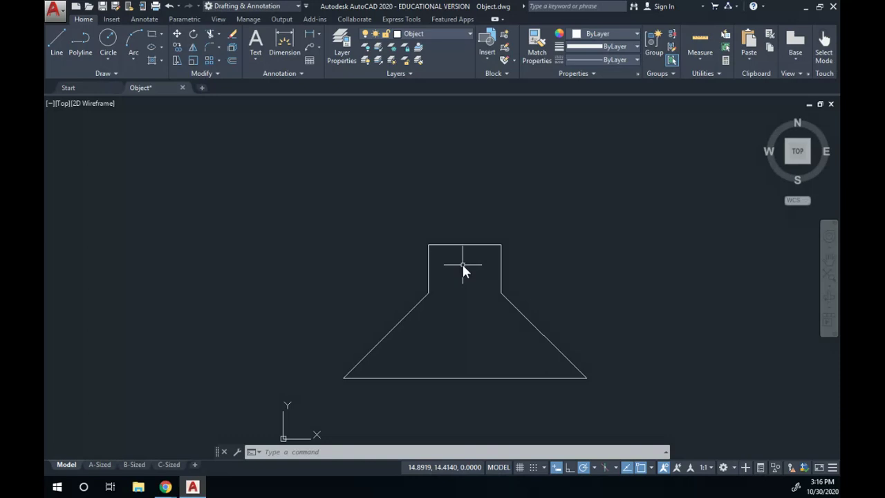
Erase the outline's two slanted lines and its horizontal base line with the Erase command.
{"action": "left_click", "coordinate": [232, 38]}
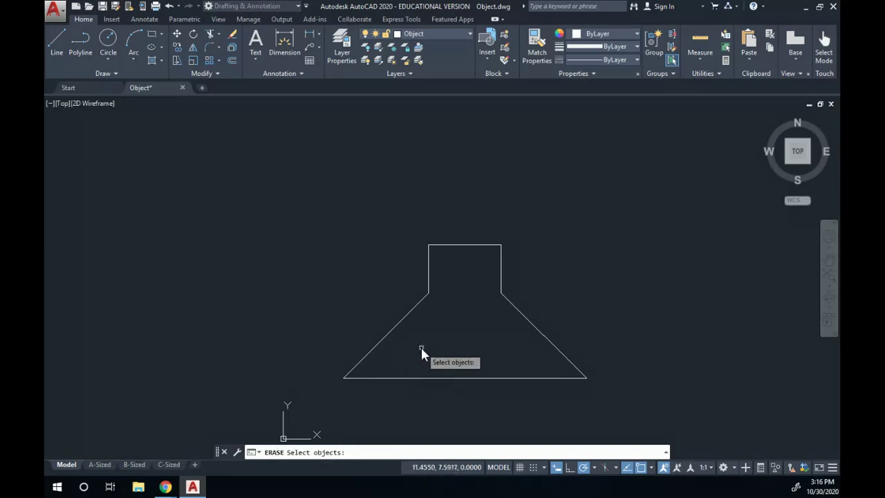
{"action": "left_click", "coordinate": [394, 325]}
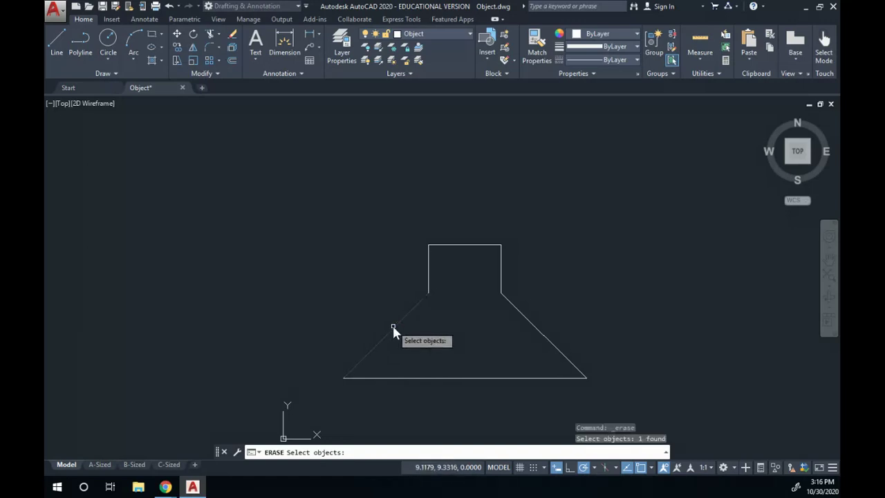
{"action": "left_click", "coordinate": [423, 378]}
{"action": "left_click", "coordinate": [529, 322]}
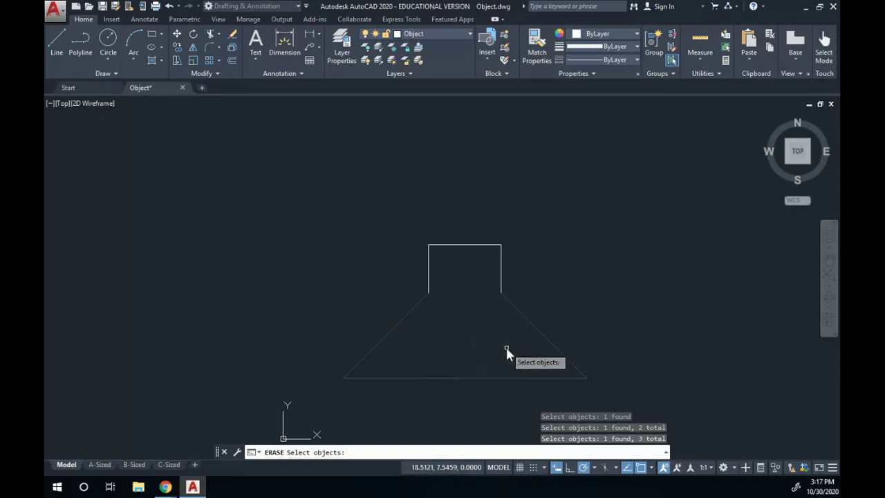
{"action": "key", "text": "Return"}
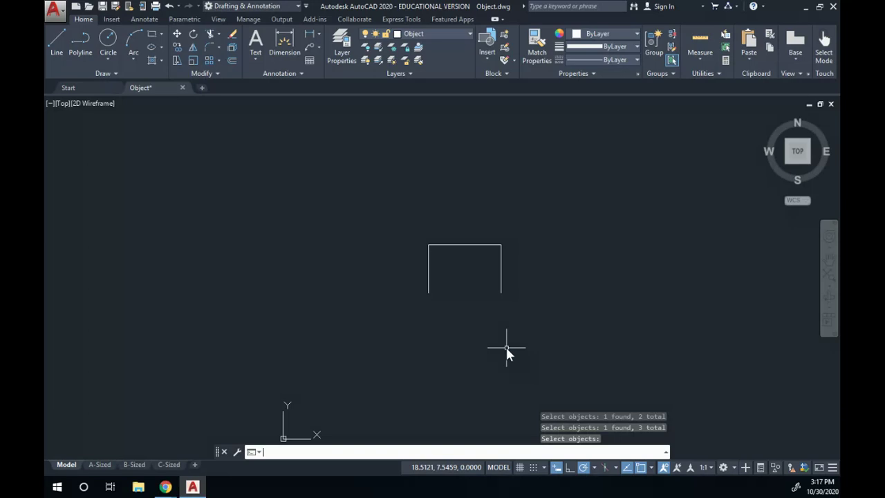
Delete the three remaining lines of the upper rectangle by selecting them together with a crossing window.
{"action": "left_click", "coordinate": [512, 341]}
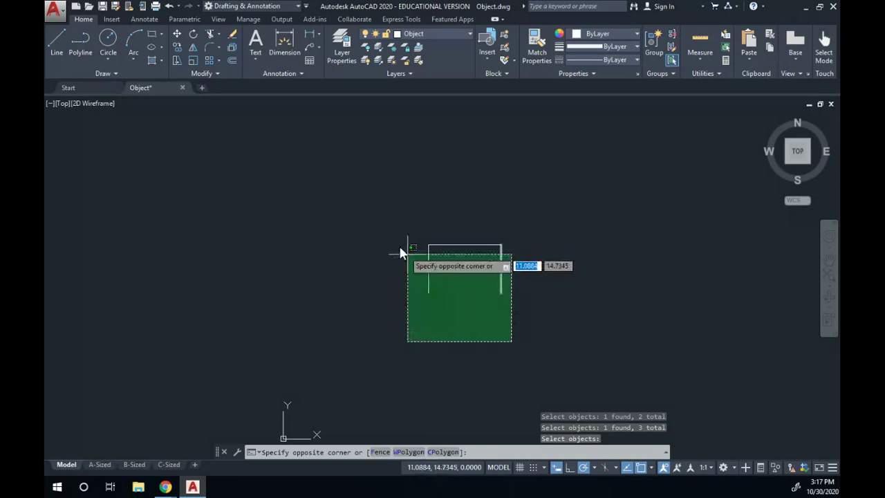
{"action": "left_click", "coordinate": [379, 226]}
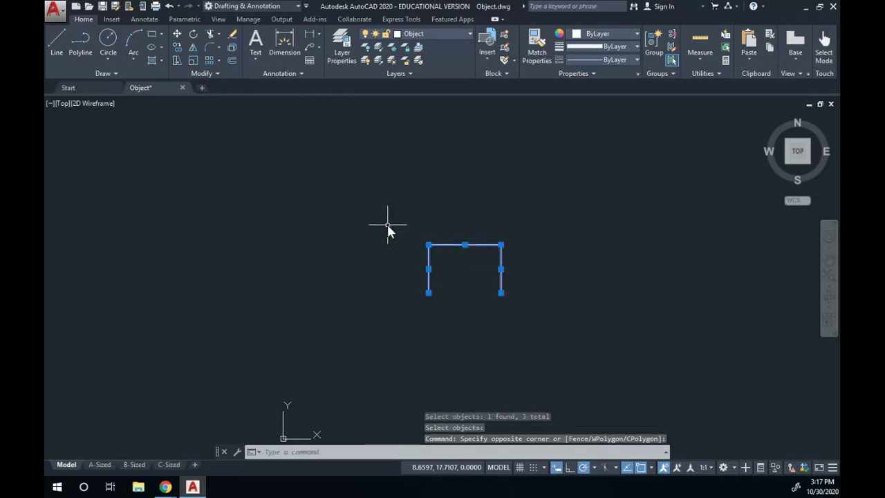
{"action": "key", "text": "Delete"}
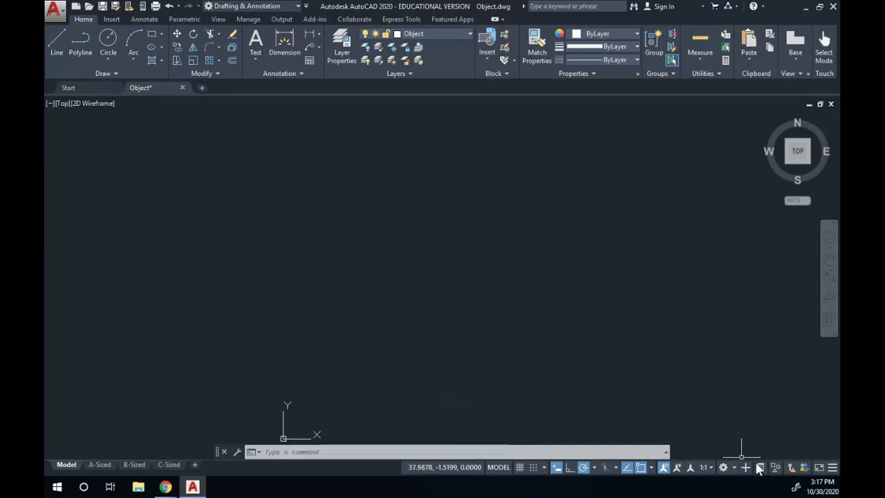
Toggle polar tracking off and back on, and set its angle increment to 90, 180, 270, 360.
{"action": "left_click", "coordinate": [584, 468]}
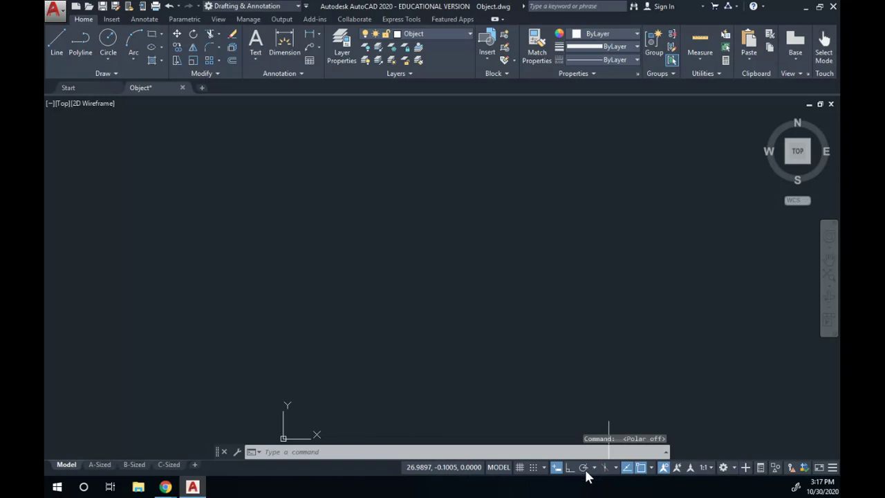
{"action": "left_click", "coordinate": [584, 468]}
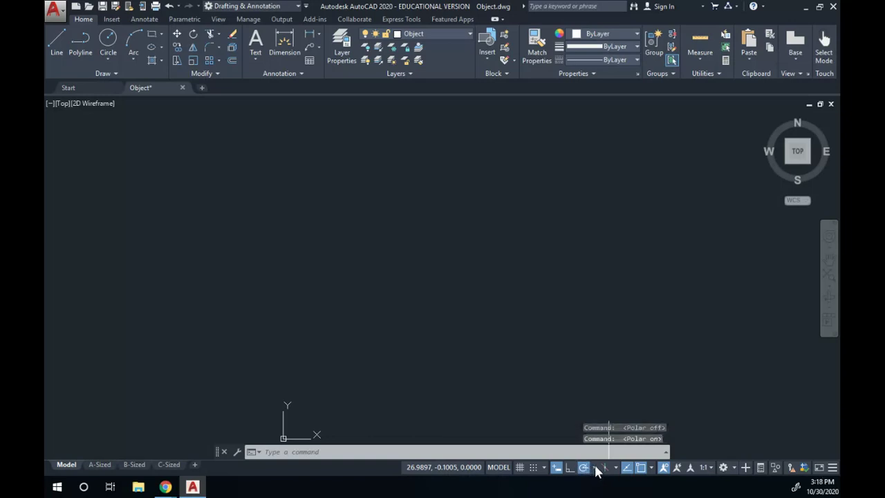
{"action": "left_click", "coordinate": [596, 469]}
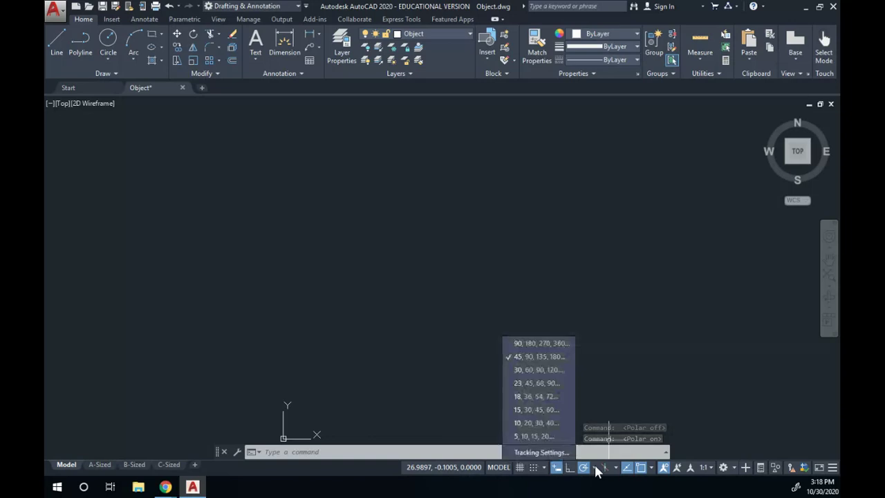
{"action": "left_click", "coordinate": [547, 345]}
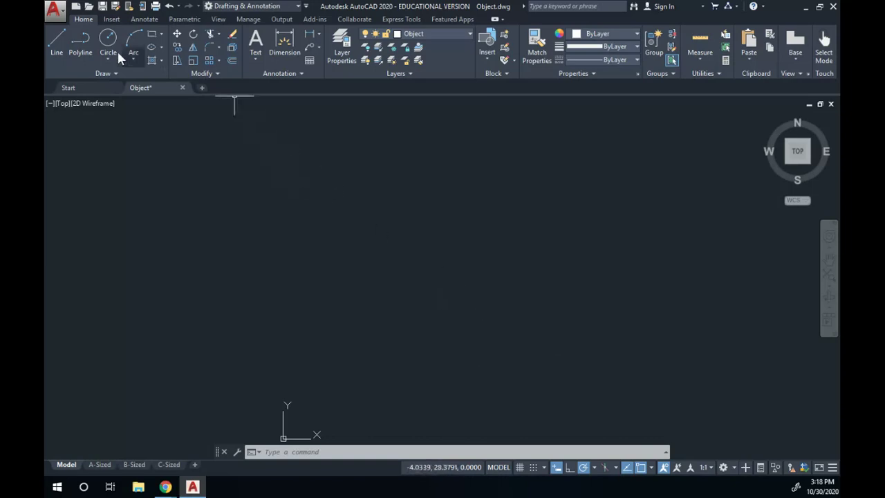
Start a line at the origin 0,0 and draw the base edge 30 units long to the right at 0°.
{"action": "left_click", "coordinate": [61, 38]}
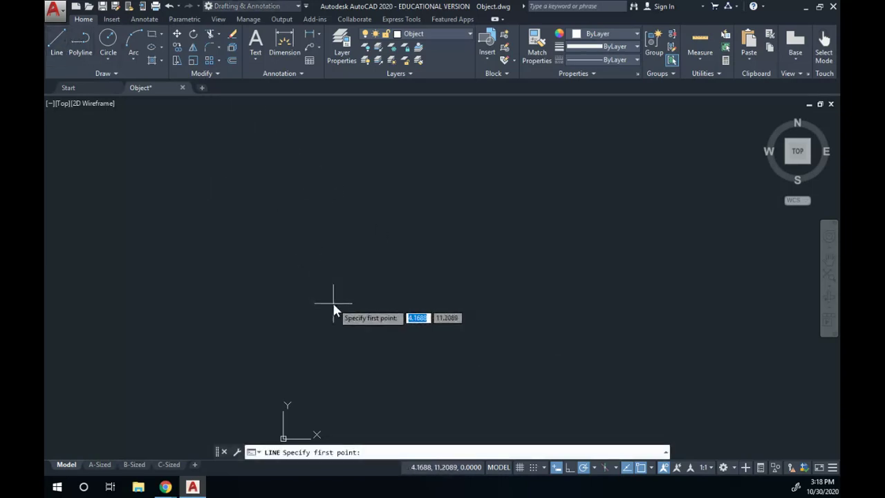
{"action": "type", "text": "0"}
{"action": "key", "text": "Tab"}
{"action": "type", "text": "0"}
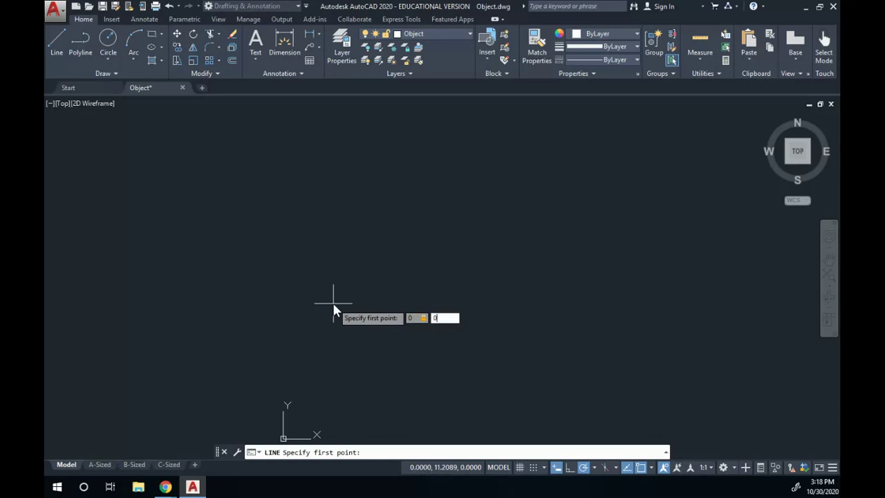
{"action": "key", "text": "Return"}
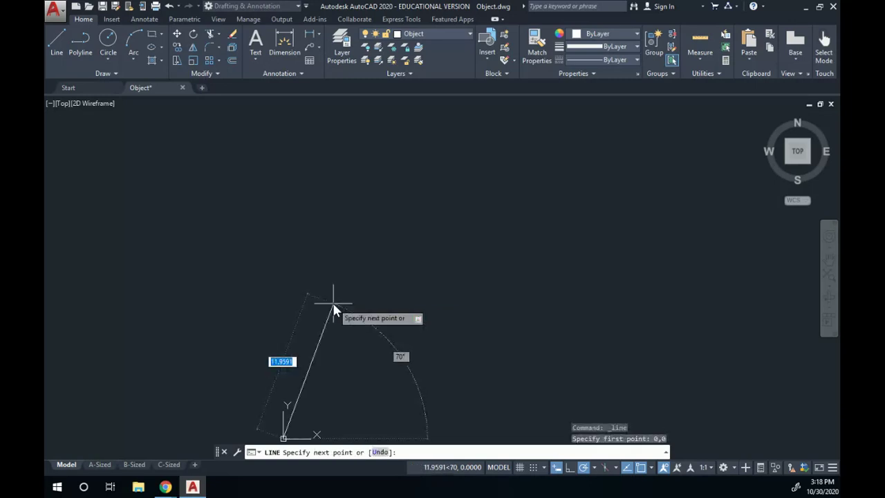
{"action": "scroll", "coordinate": [458, 337], "scroll_direction": "down", "scroll_amount": 2}
{"action": "middle_click_drag", "start_coordinate": [460, 337], "coordinate": [448, 272]}
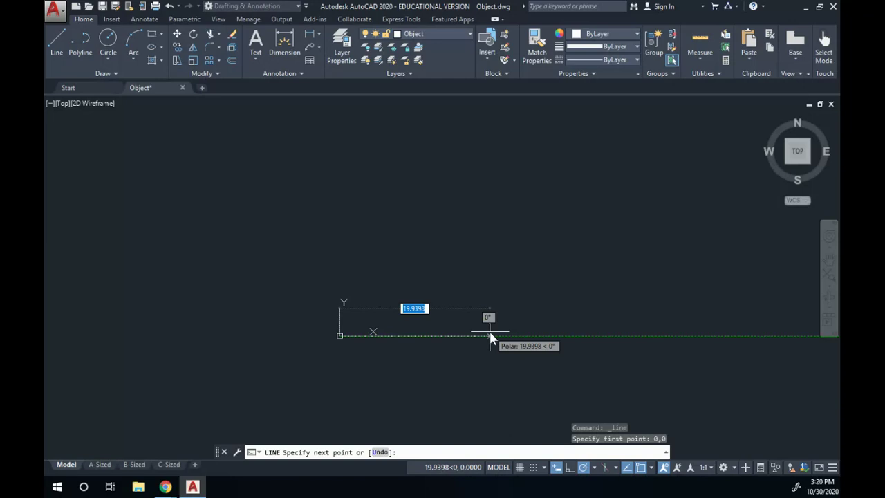
{"action": "type", "text": "30"}
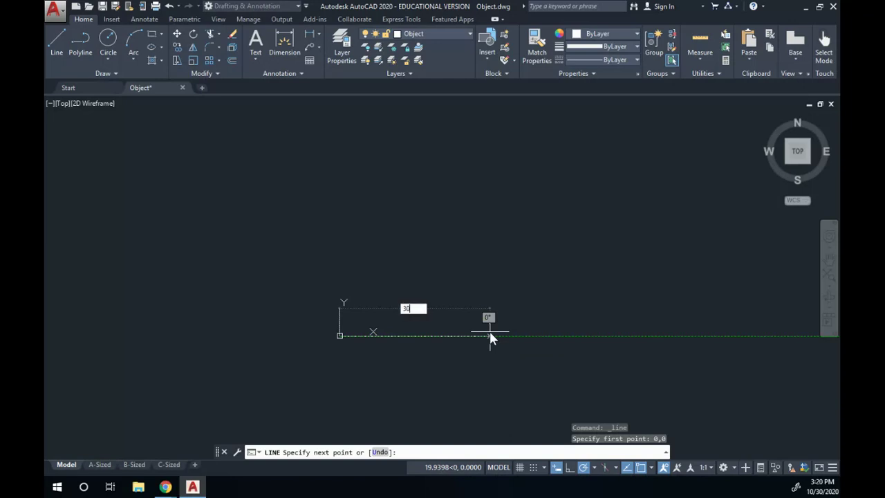
{"action": "key", "text": "Return"}
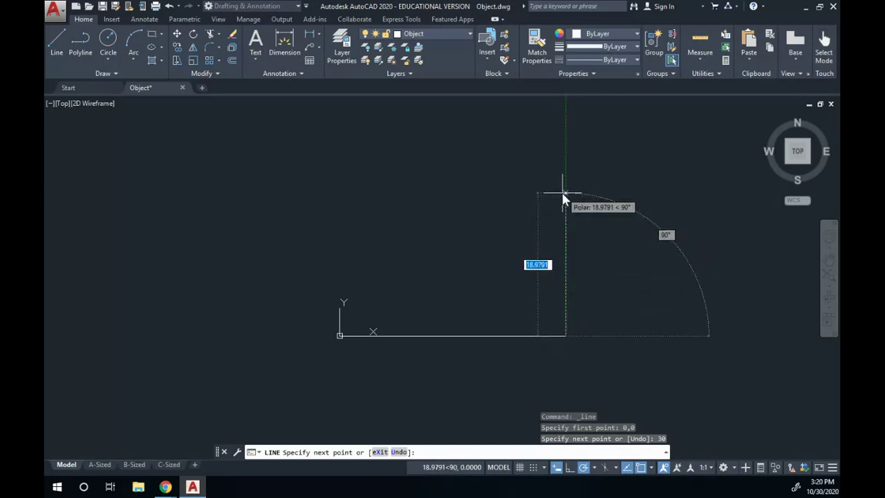
Add a 20-unit right edge straight up at 90° and a 10-unit top segment to the left at 180°.
{"action": "type", "text": "20"}
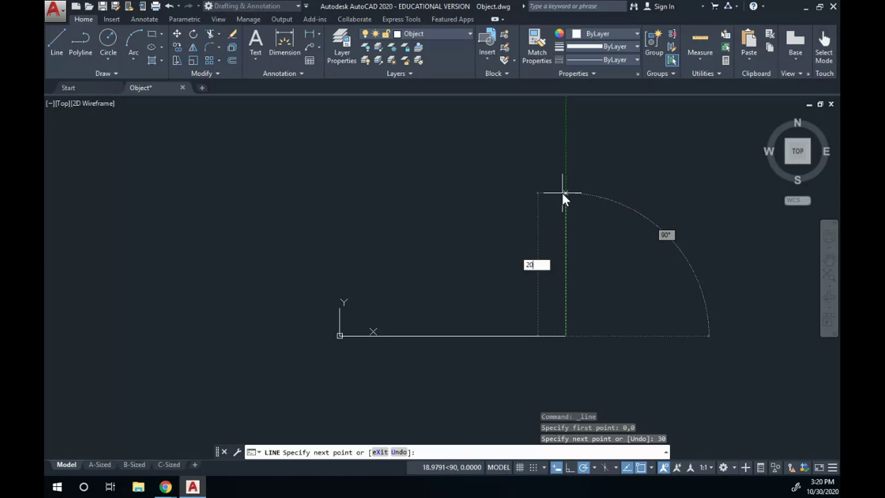
{"action": "key", "text": "Return"}
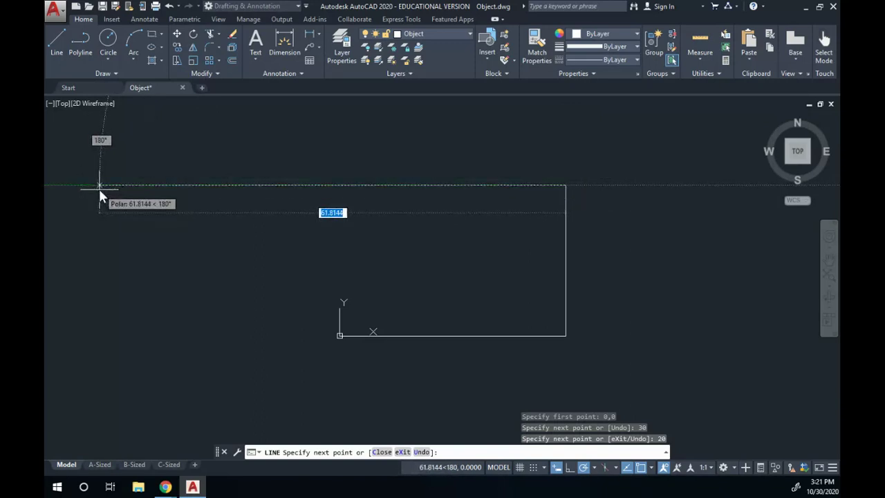
{"action": "type", "text": "10"}
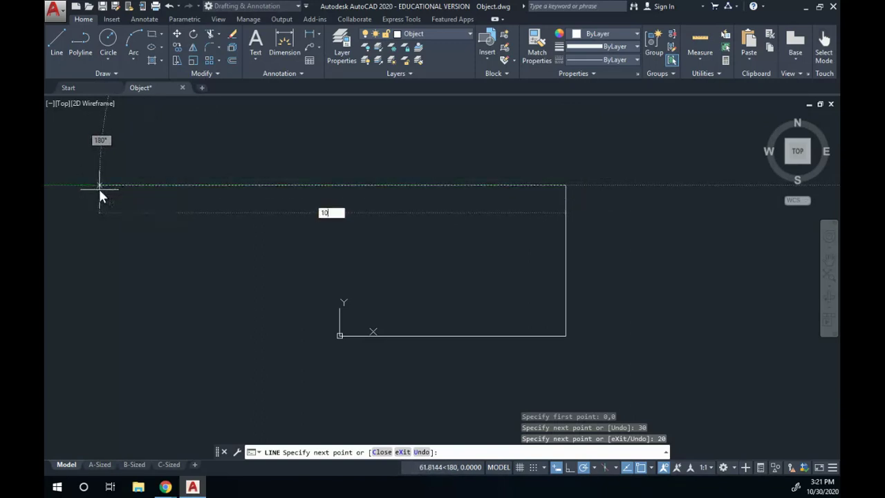
{"action": "key", "text": "Return"}
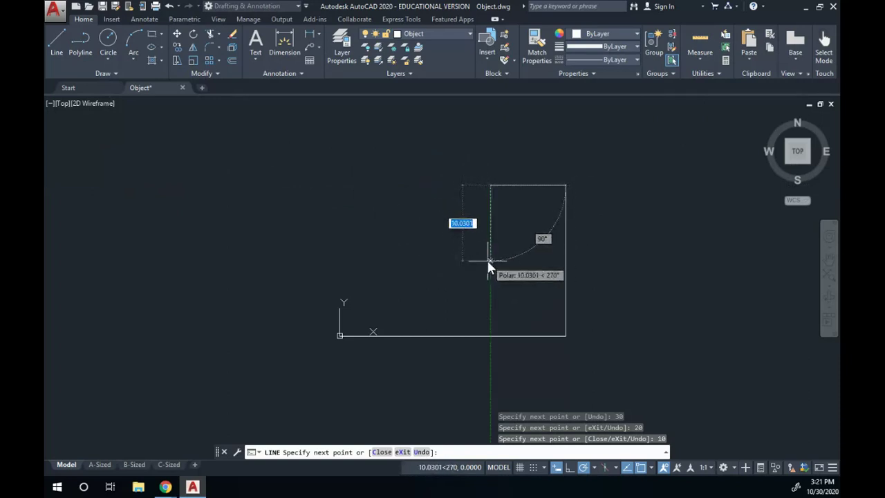
Draw the rectangular notch in the top edge with segments 5 units down, 10 units left and 5 units up.
{"action": "type", "text": "5"}
{"action": "key", "text": "Return"}
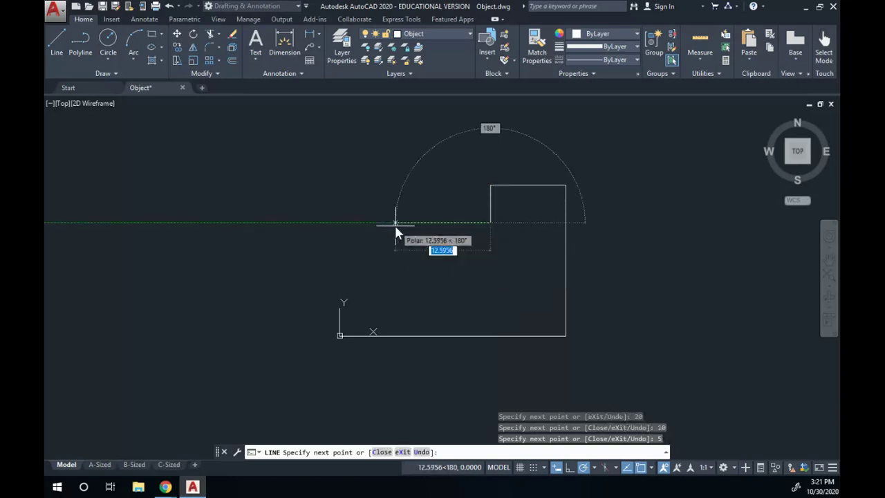
{"action": "type", "text": "10"}
{"action": "key", "text": "Return"}
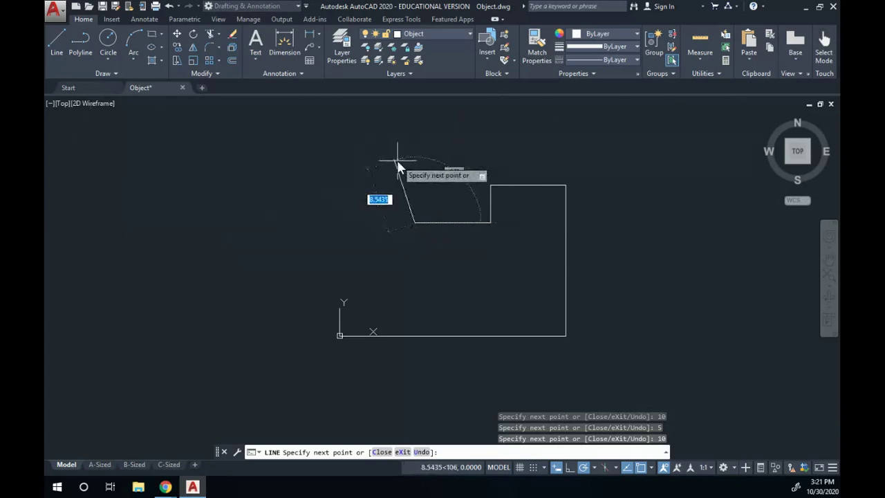
{"action": "type", "text": "5"}
{"action": "key", "text": "Return"}
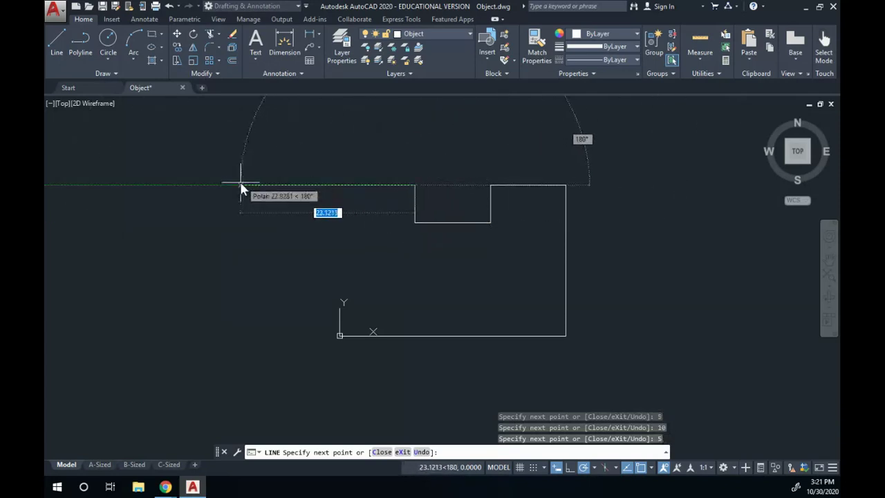
Add the last top segment 10 units to the left and close the outline back to the origin with the Close option.
{"action": "type", "text": "10"}
{"action": "key", "text": "Return"}
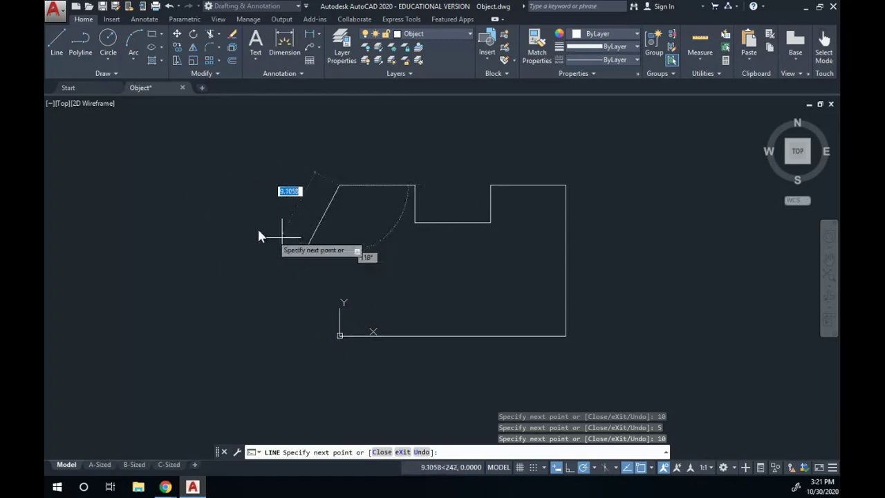
{"action": "right_click", "coordinate": [130, 136]}
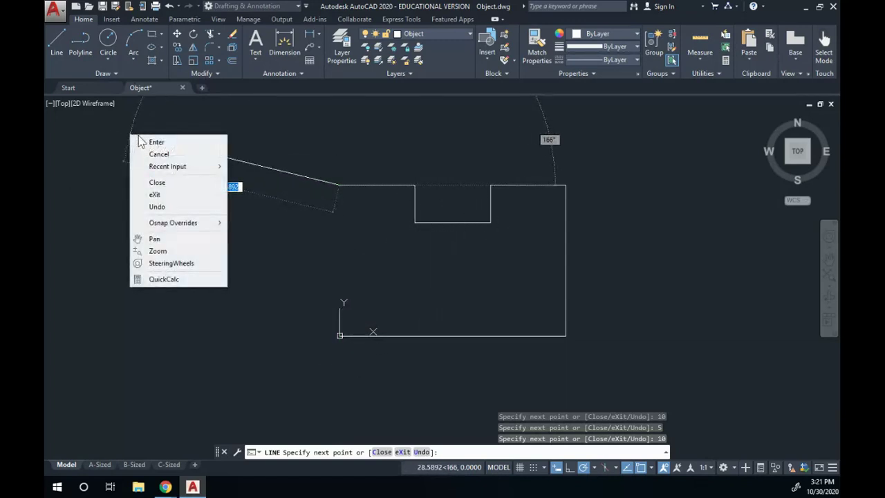
{"action": "left_click", "coordinate": [178, 184]}
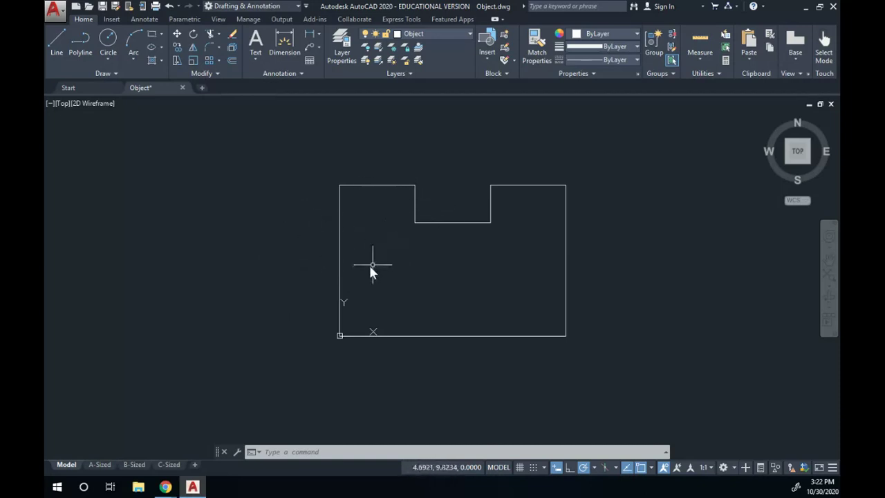
{"action": "right_click", "coordinate": [295, 266]}
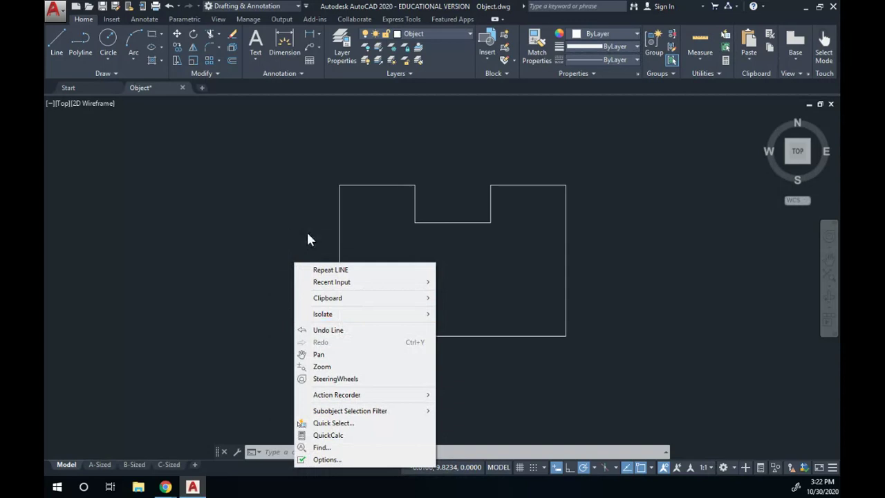
{"action": "left_click", "coordinate": [60, 46]}
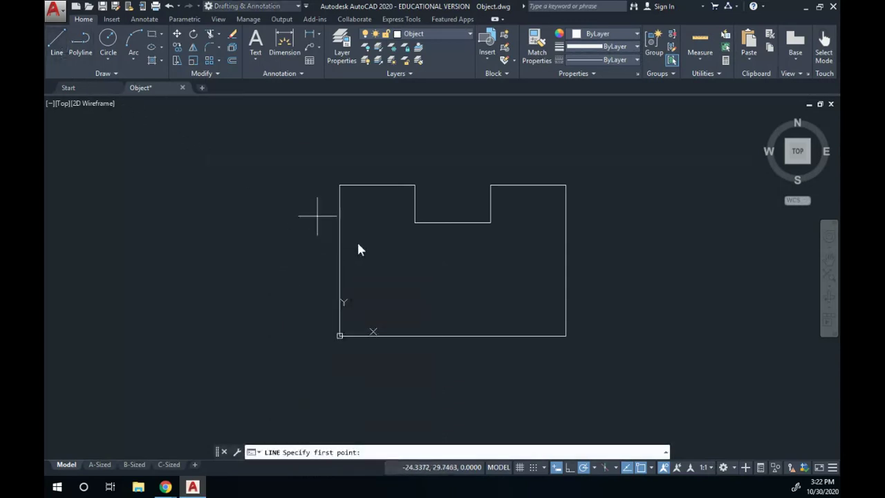
{"action": "key", "text": "Return"}
{"action": "right_click", "coordinate": [292, 251]}
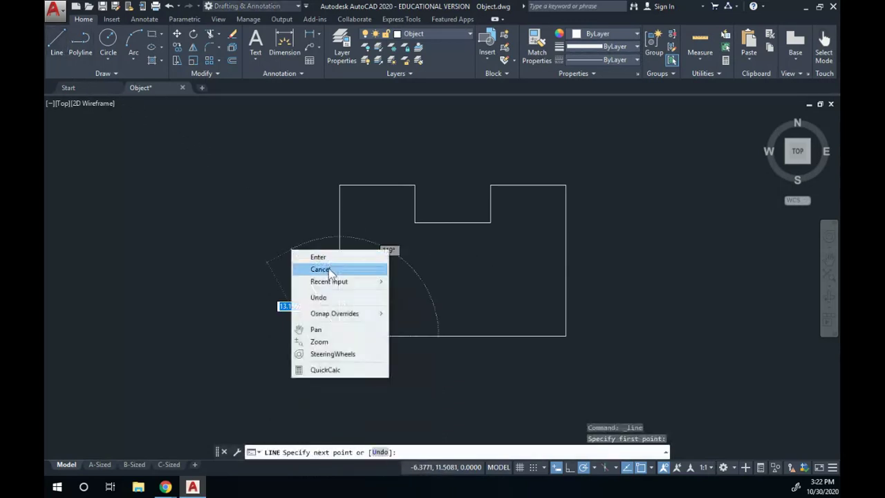
{"action": "key", "text": "Escape"}
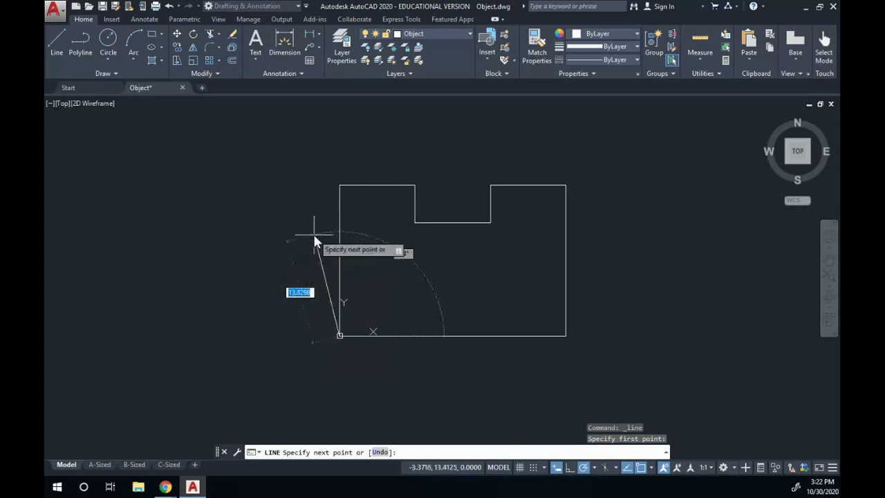
{"action": "key", "text": "Escape"}
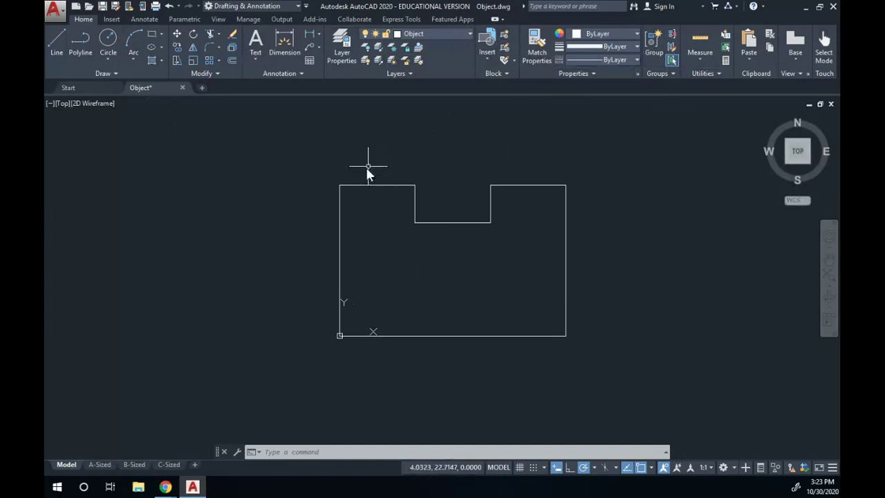
Cycle the ribbon through its minimized display states and restore the full ribbon.
{"action": "left_click", "coordinate": [502, 20]}
{"action": "left_click", "coordinate": [495, 22]}
{"action": "left_click", "coordinate": [495, 21]}
{"action": "left_click", "coordinate": [495, 22]}
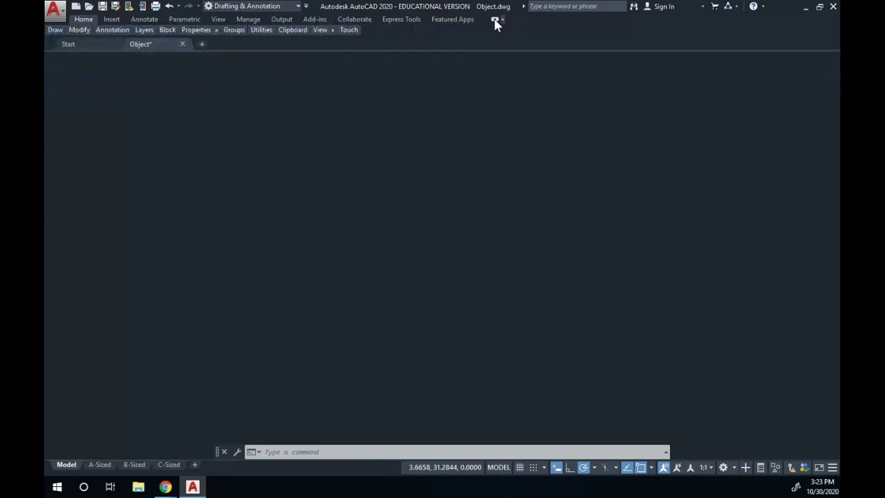
{"action": "left_click", "coordinate": [495, 21]}
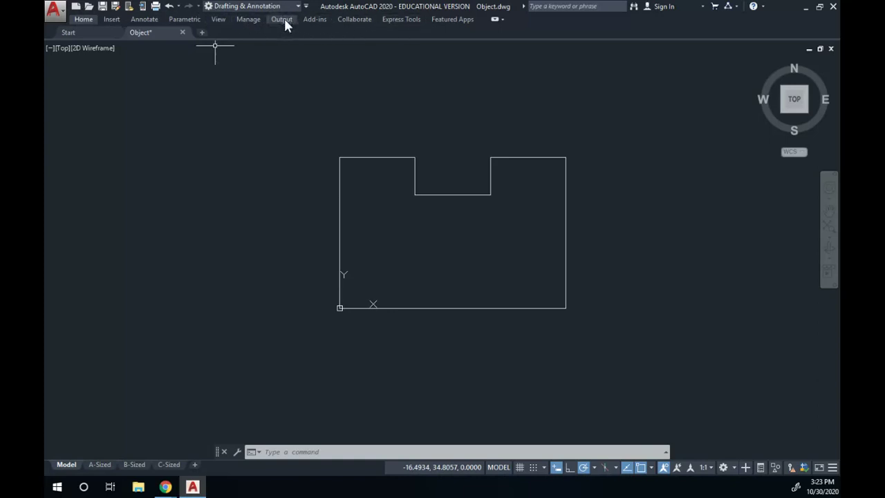
{"action": "left_click", "coordinate": [495, 20]}
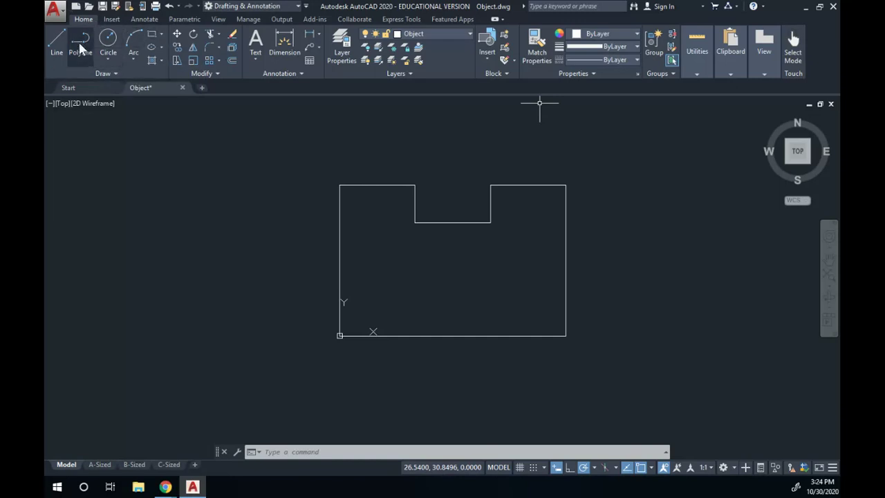
Draw a rectangle inside the outline with its first corner at 2,2 and its opposite corner offset 6,11.
{"action": "left_click", "coordinate": [153, 41]}
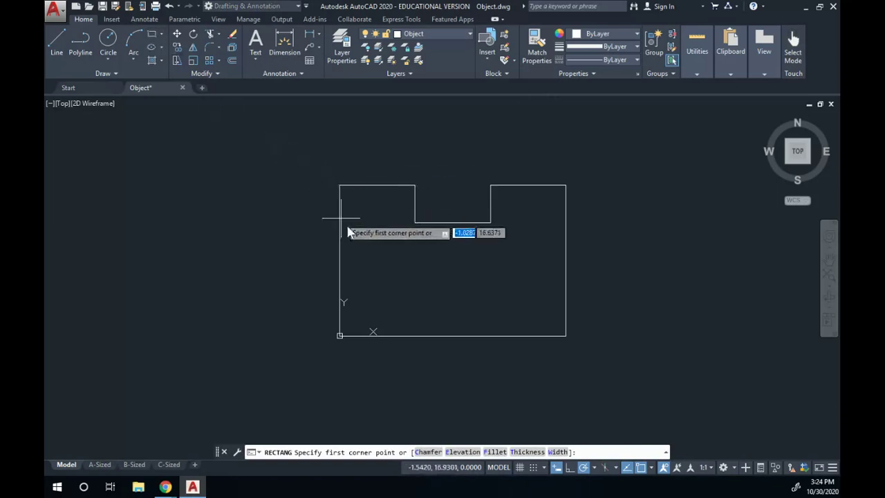
{"action": "type", "text": "2"}
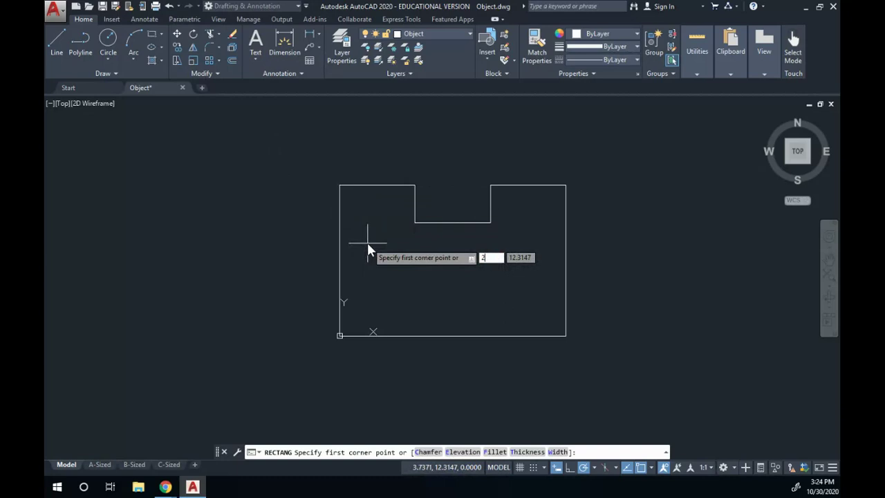
{"action": "key", "text": "Tab"}
{"action": "type", "text": "2"}
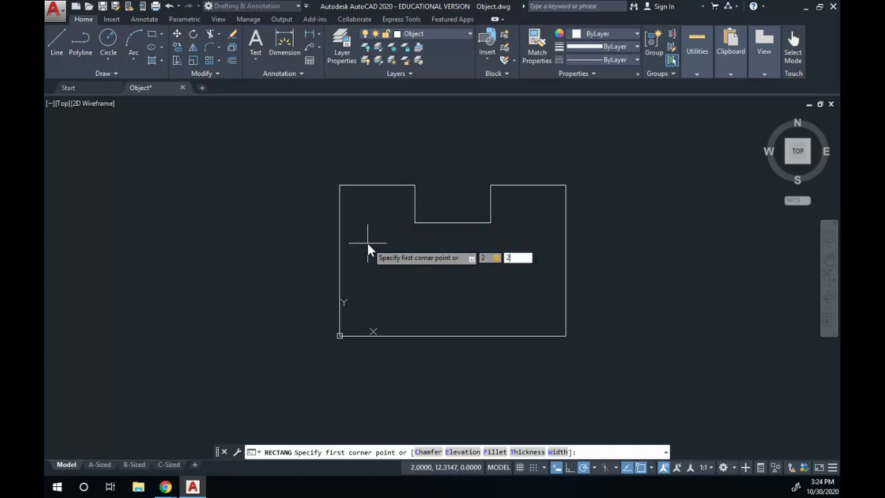
{"action": "key", "text": "Return"}
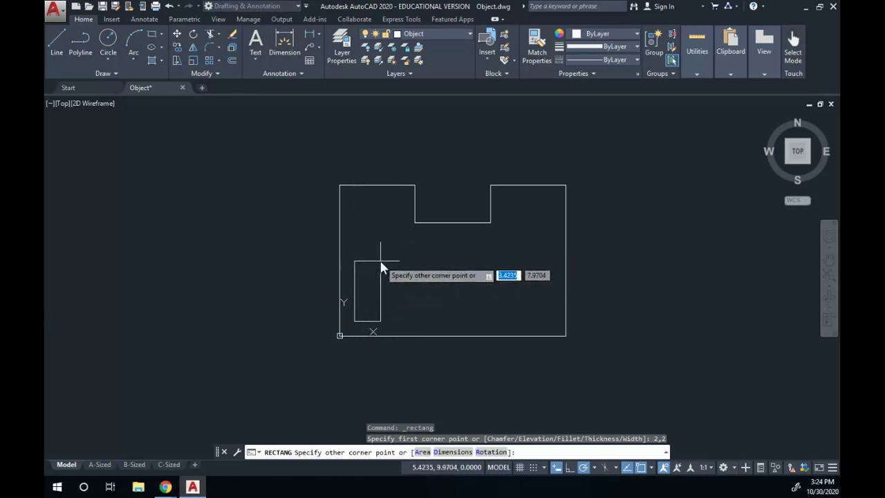
{"action": "type", "text": "6"}
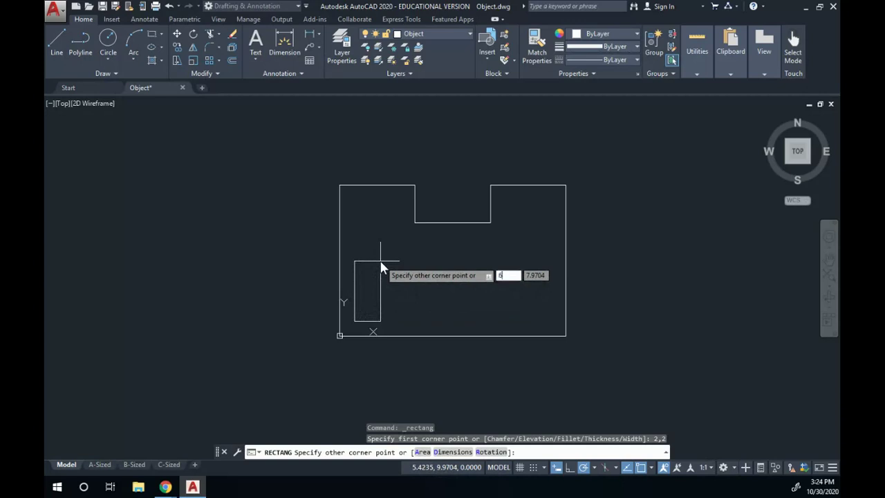
{"action": "key", "text": "Tab"}
{"action": "type", "text": "11"}
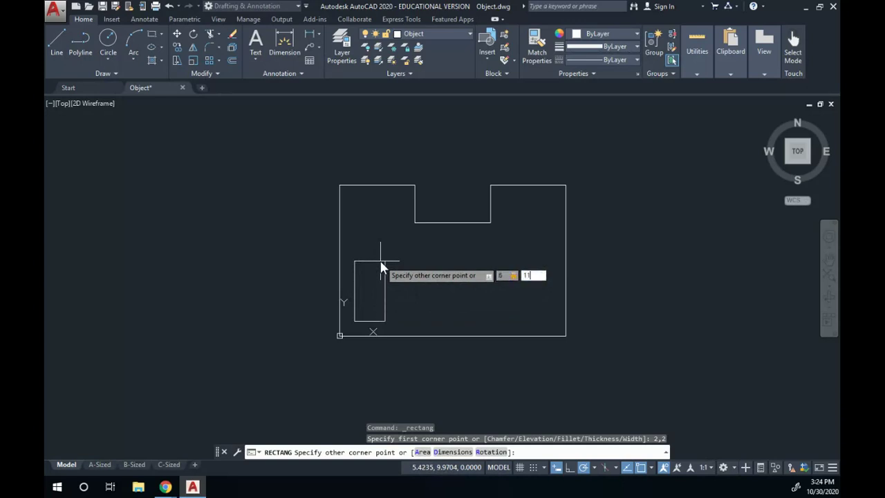
{"action": "key", "text": "Return"}
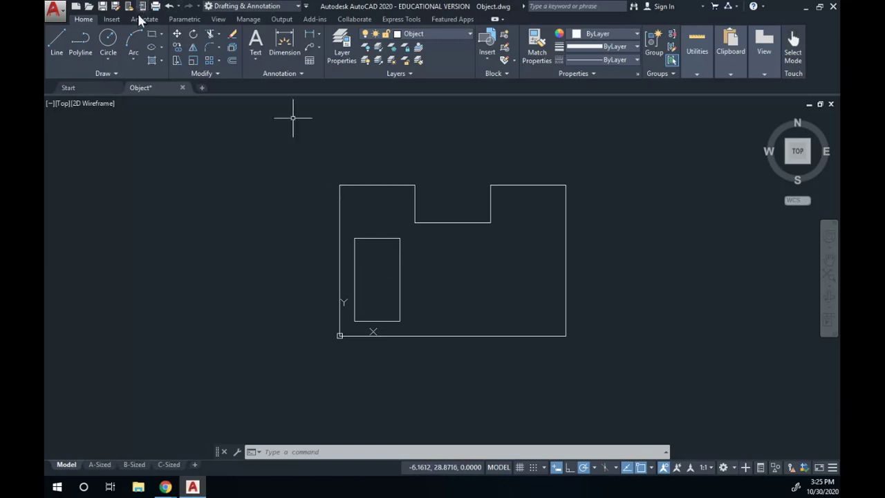
Try to draw a second rectangle with its first corner at 18,4 and its other corner entered as 26,9.
{"action": "left_click", "coordinate": [153, 36]}
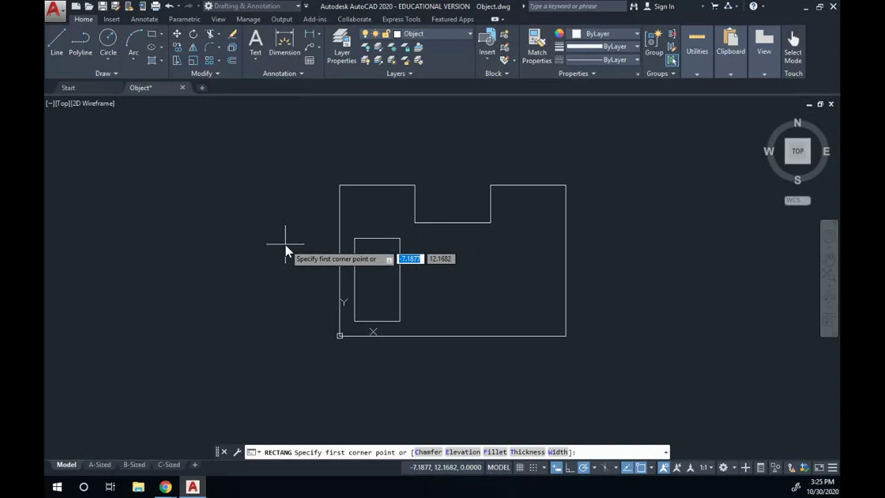
{"action": "type", "text": "18"}
{"action": "key", "text": "Tab"}
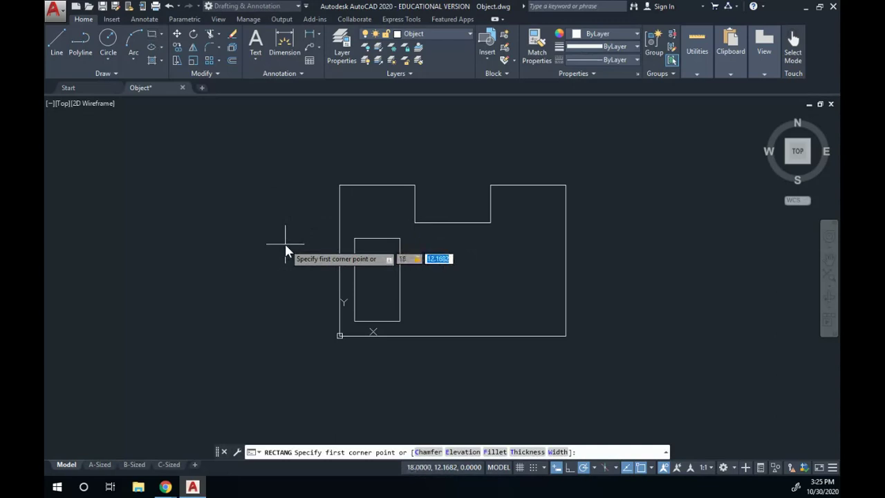
{"action": "type", "text": "4"}
{"action": "key", "text": "Return"}
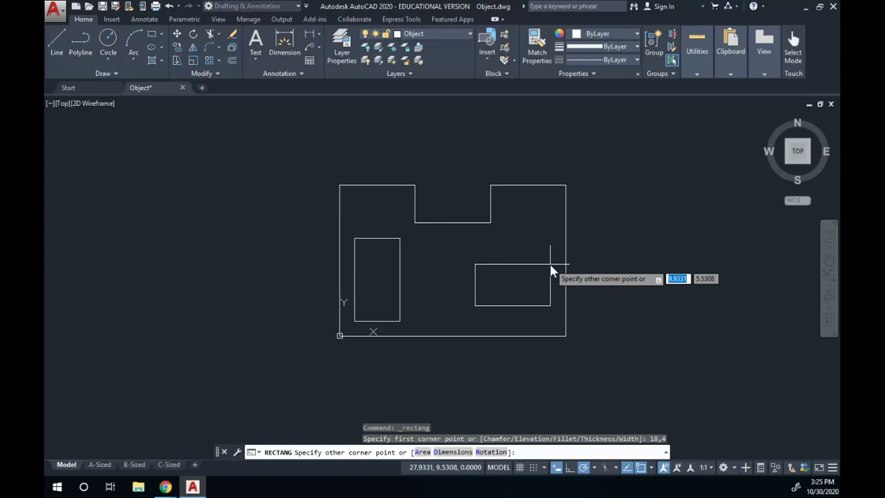
{"action": "type", "text": "26"}
{"action": "key", "text": "Tab"}
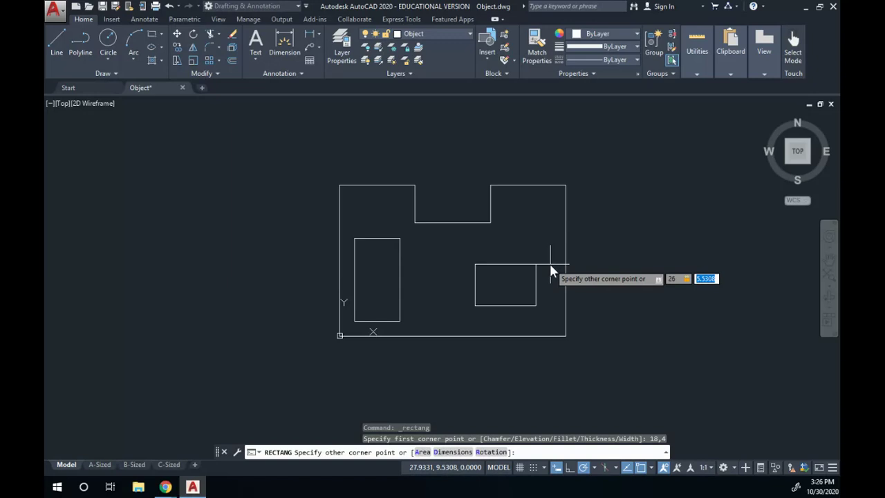
{"action": "type", "text": "9"}
{"action": "key", "text": "Return"}
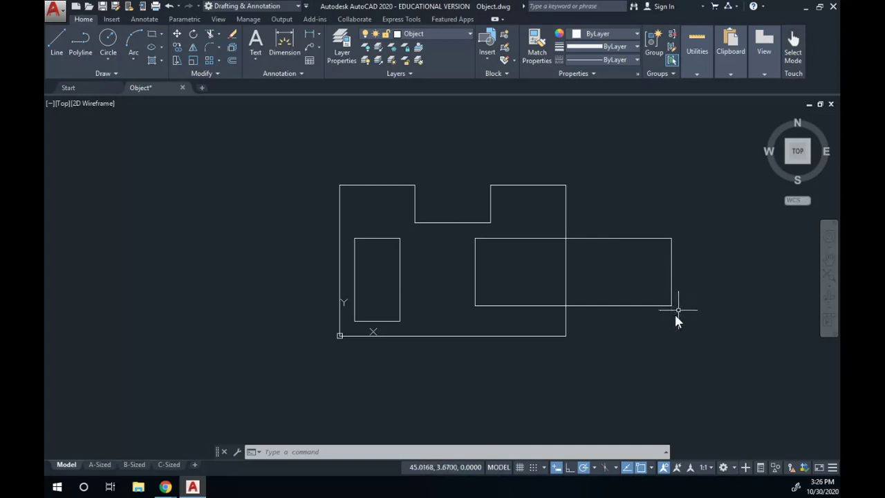
Erase the wide rectangle that crosses the outline's right edge.
{"action": "left_click", "coordinate": [689, 358]}
{"action": "left_click", "coordinate": [636, 270]}
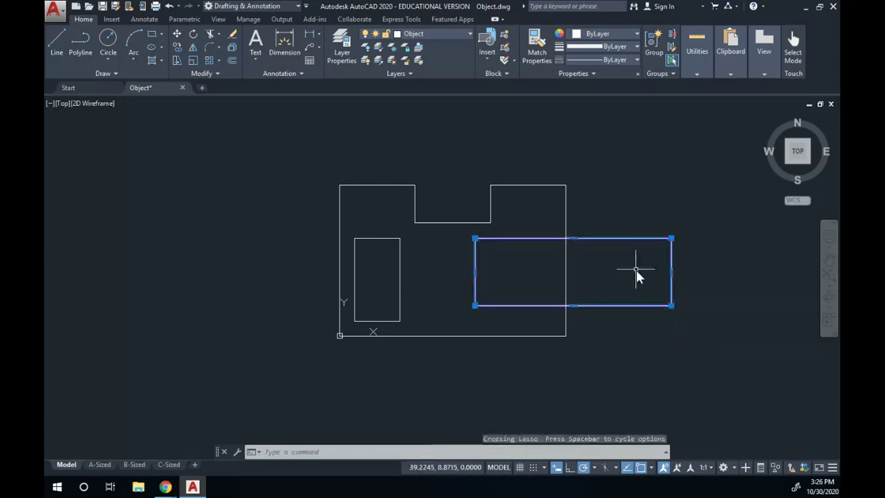
{"action": "key", "text": "Delete"}
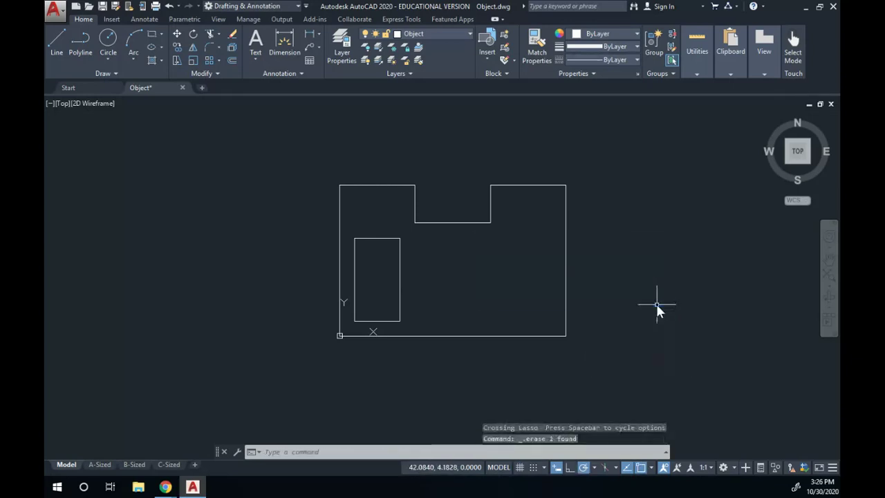
Draw a rectangle inside the outline from 18,4 with its opposite corner offset 8,5.
{"action": "left_click", "coordinate": [152, 36]}
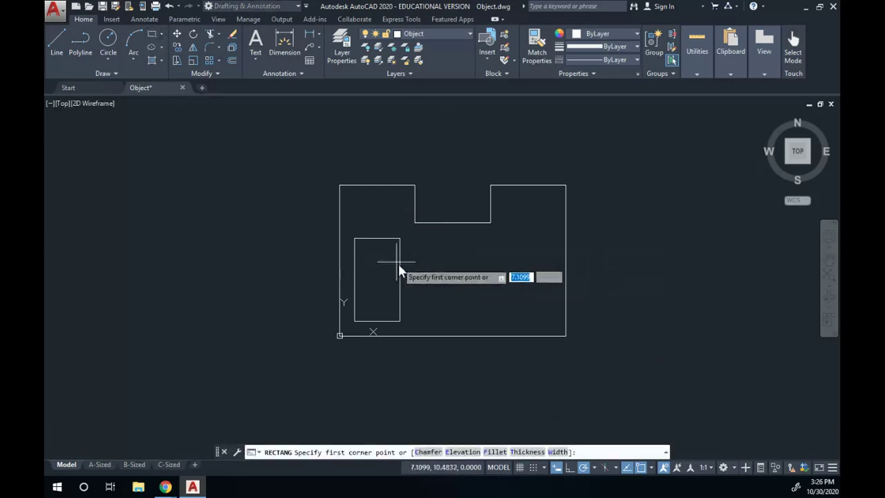
{"action": "type", "text": "18"}
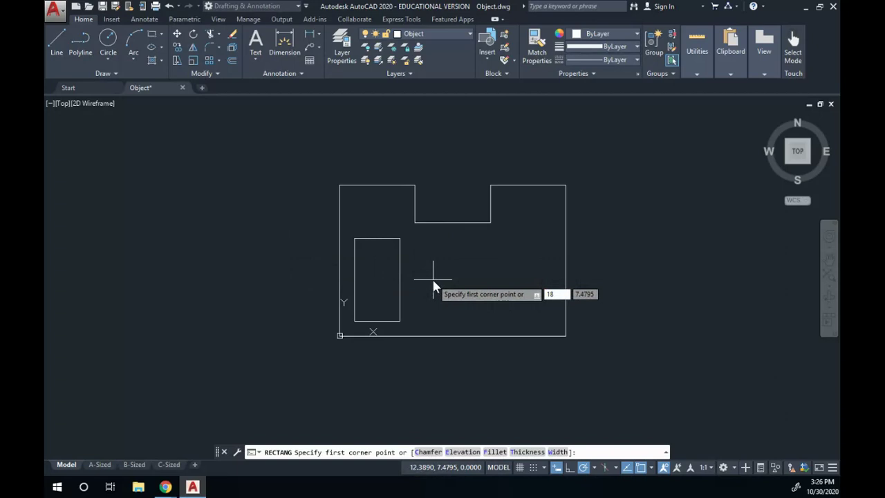
{"action": "key", "text": "Tab"}
{"action": "type", "text": "4"}
{"action": "key", "text": "Return"}
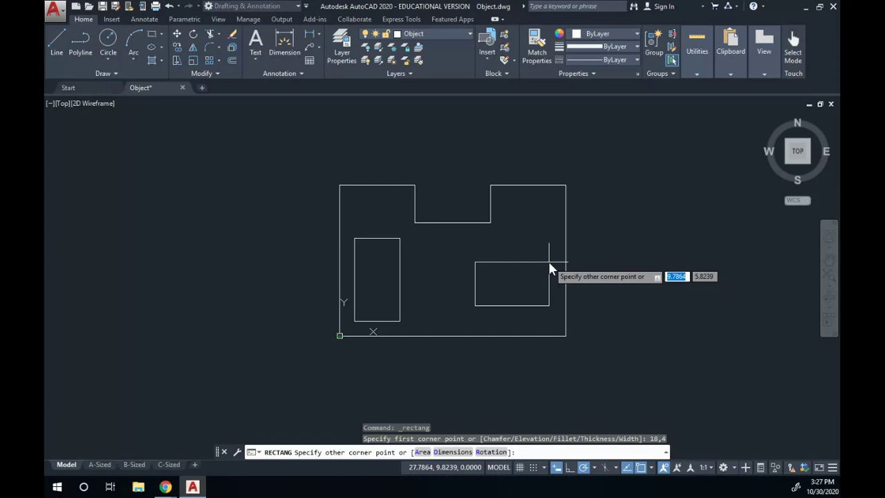
{"action": "type", "text": "8"}
{"action": "key", "text": "Tab"}
{"action": "type", "text": "5"}
{"action": "key", "text": "Return"}
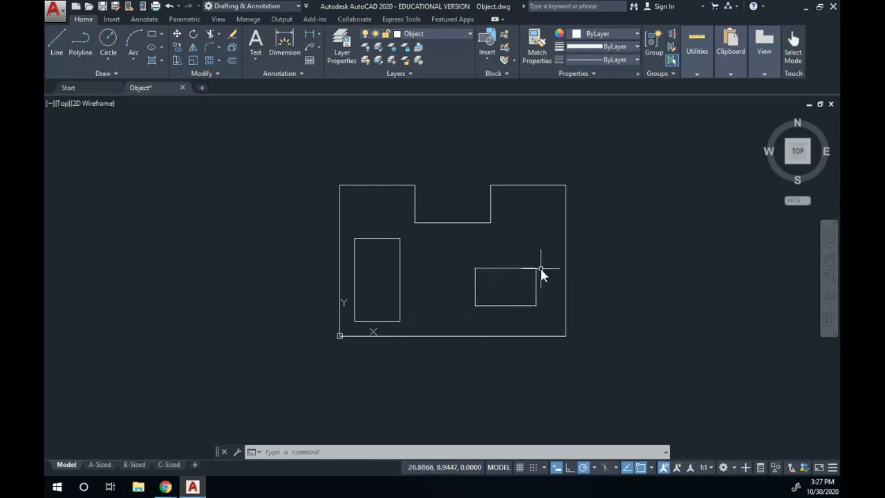
Save the drawing as a new file named with the drafter's last name and first name followed by _Practice2a.
{"action": "mouse_move", "coordinate": [537, 269]}
{"action": "left_click", "coordinate": [116, 7]}
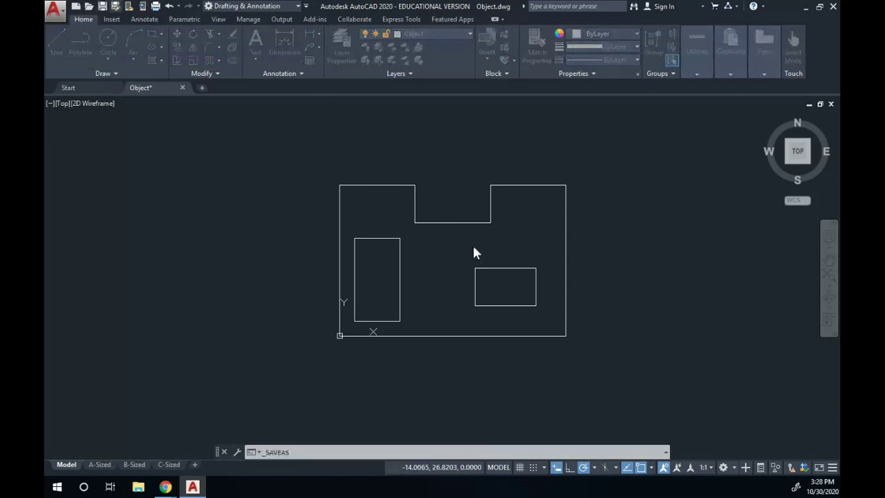
{"action": "left_click", "coordinate": [385, 351]}
{"action": "double_click", "coordinate": [374, 350]}
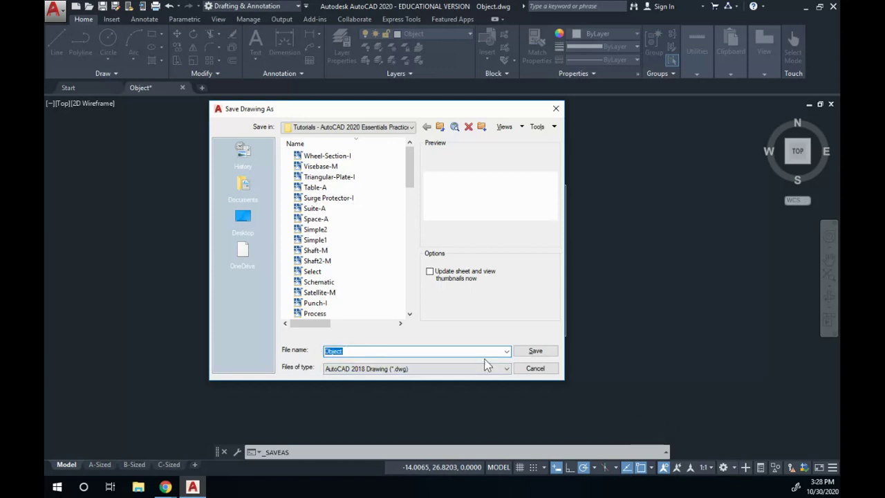
{"action": "type", "text": "B"}
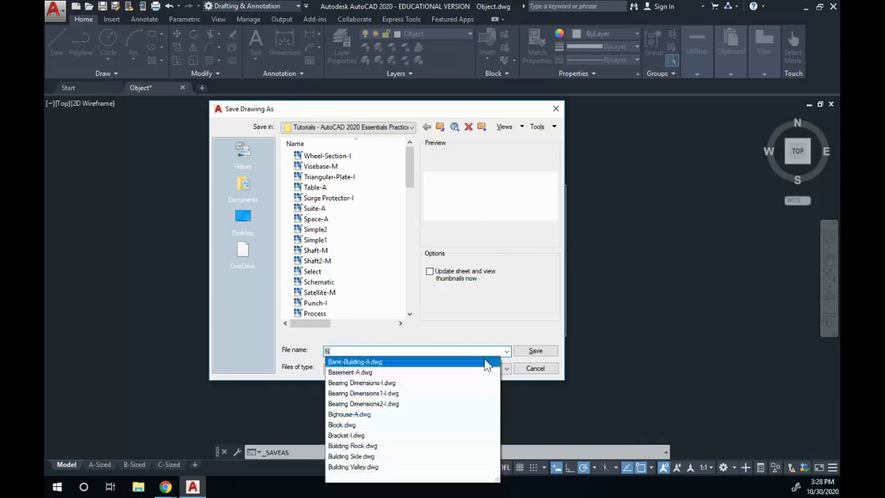
{"action": "type", "text": "rown_Curtis"}
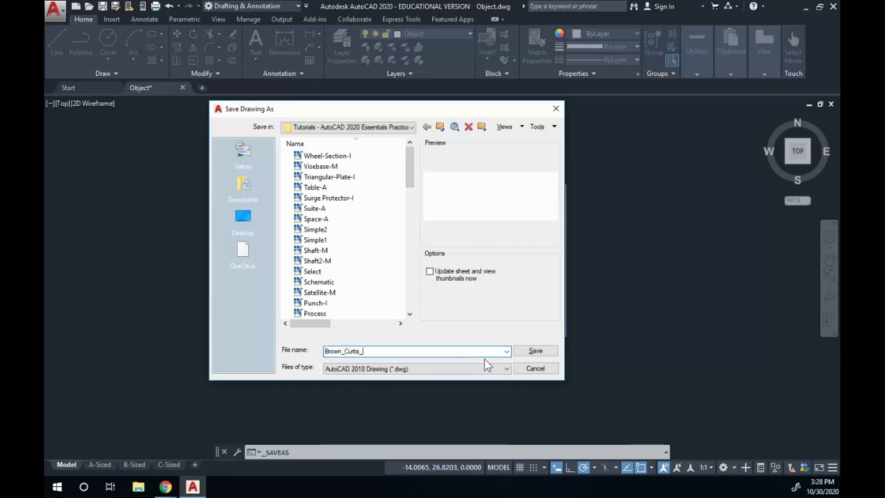
{"action": "type", "text": "_Practice2a"}
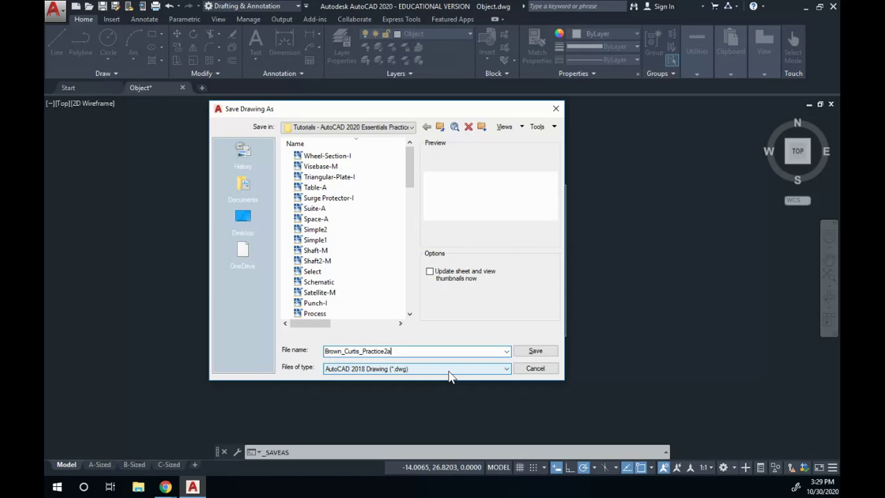
{"action": "left_click", "coordinate": [531, 350]}
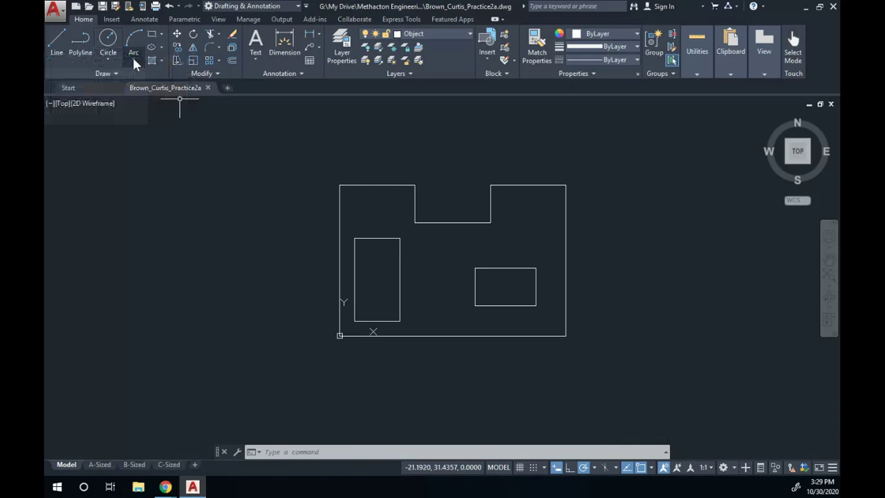
Draw a circle by centre and diameter, centred at 25,16 with a diameter of 4.
{"action": "left_click", "coordinate": [107, 59]}
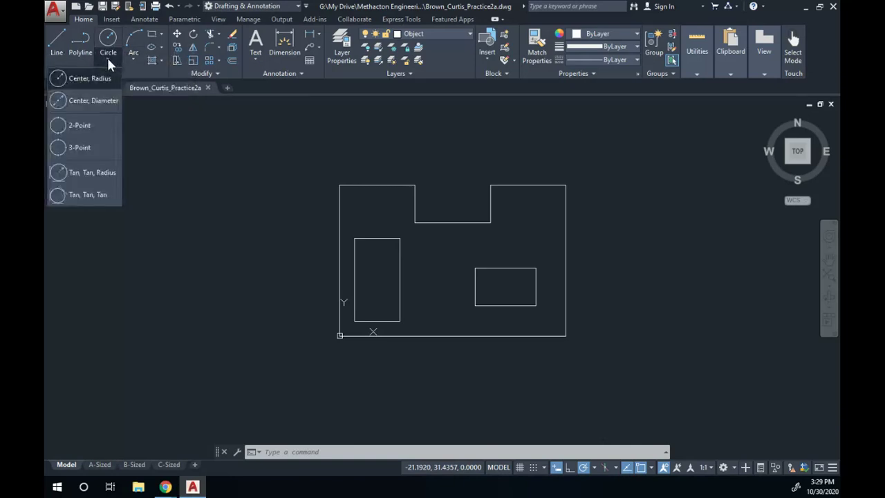
{"action": "left_click", "coordinate": [99, 102]}
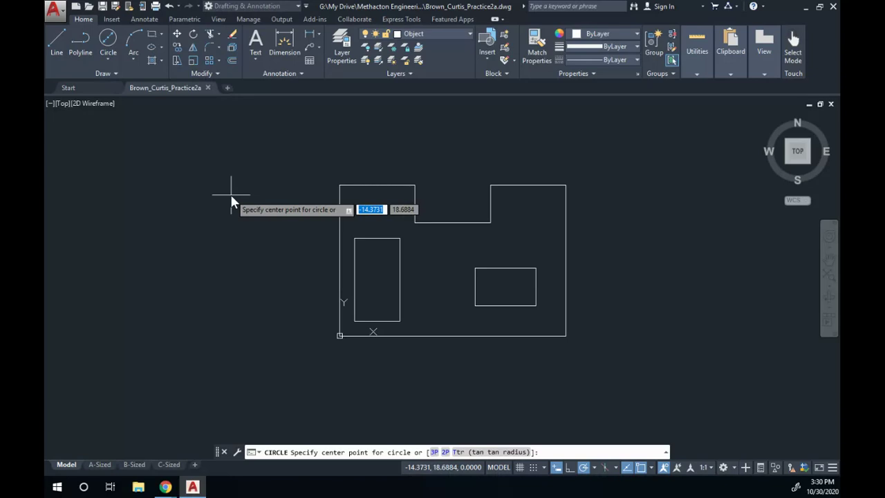
{"action": "type", "text": "25"}
{"action": "key", "text": "Tab"}
{"action": "type", "text": "16"}
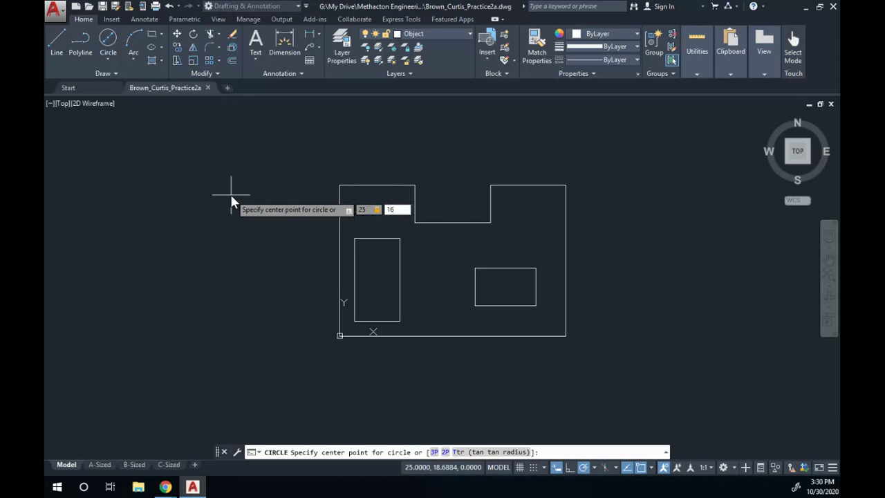
{"action": "key", "text": "Return"}
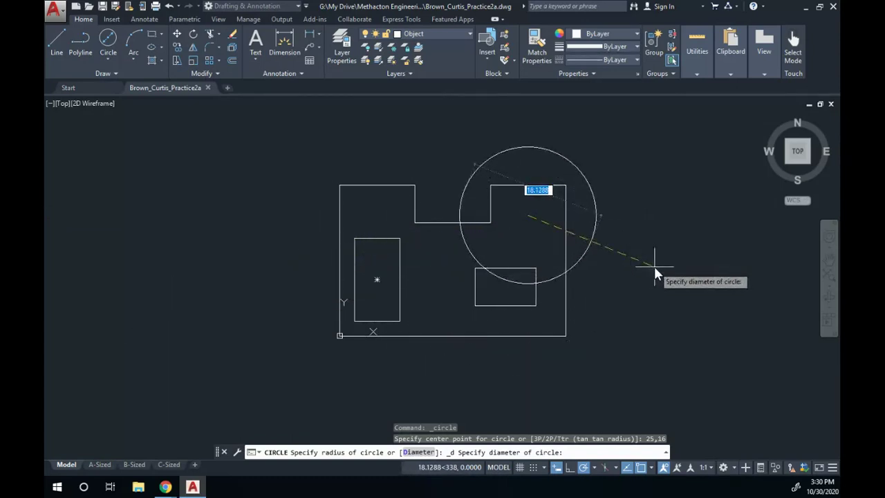
{"action": "type", "text": "4"}
{"action": "key", "text": "Return"}
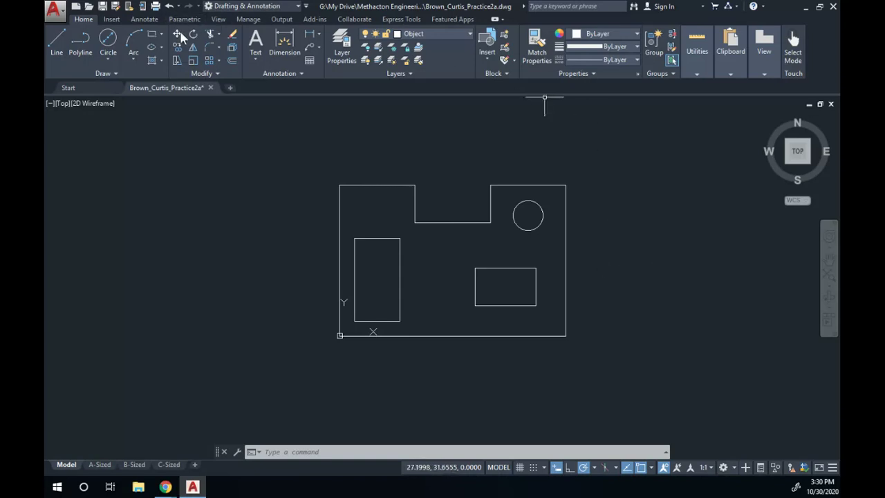
Draw a Tan, Tan, Radius circle of radius 2 tangent to the left and top edges of the 8 by 5 rectangle.
{"action": "left_click", "coordinate": [109, 52]}
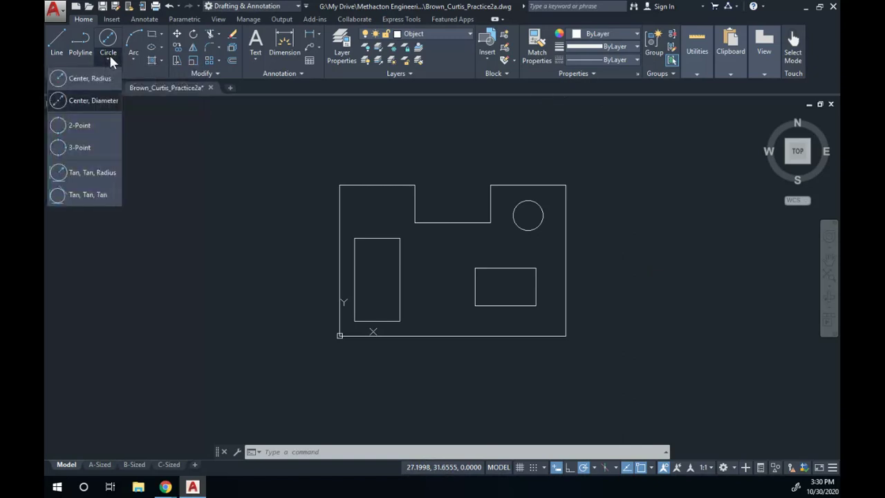
{"action": "left_click", "coordinate": [92, 172]}
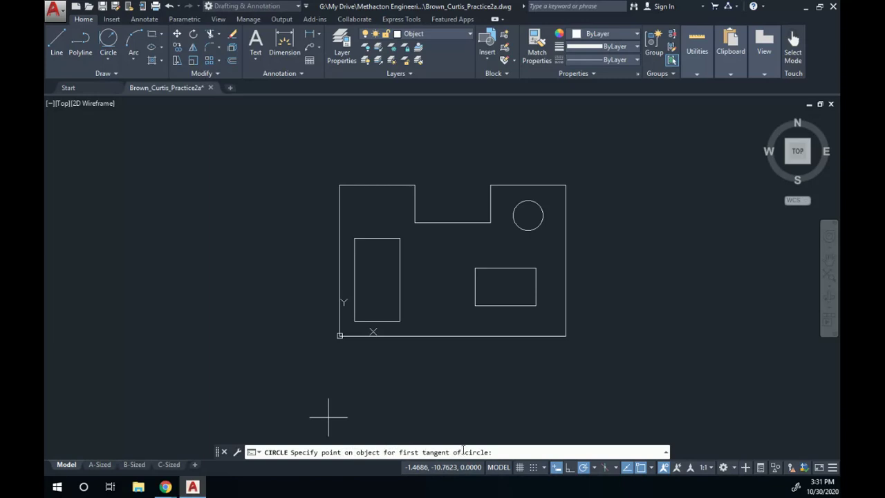
{"action": "left_click", "coordinate": [472, 286]}
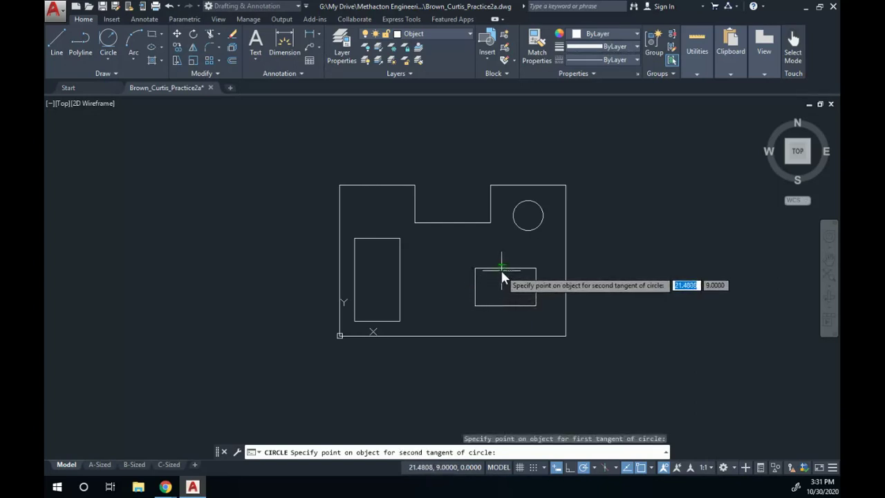
{"action": "left_click", "coordinate": [502, 271]}
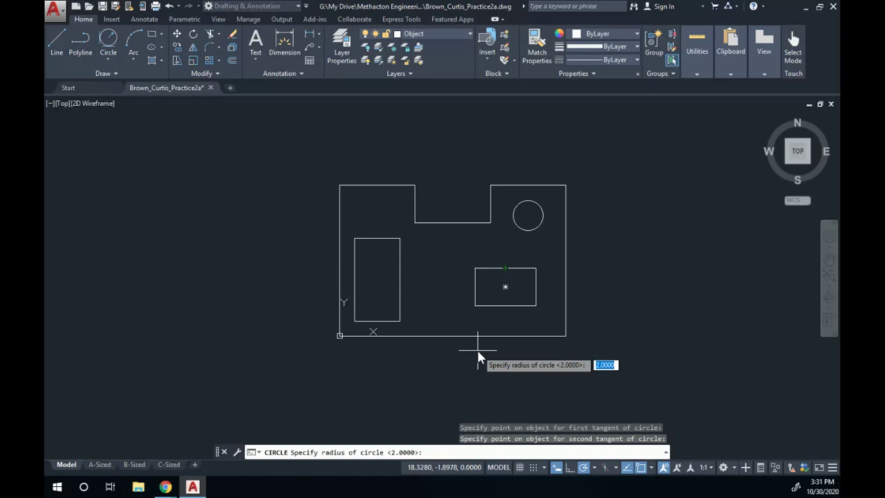
{"action": "key", "text": "Return"}
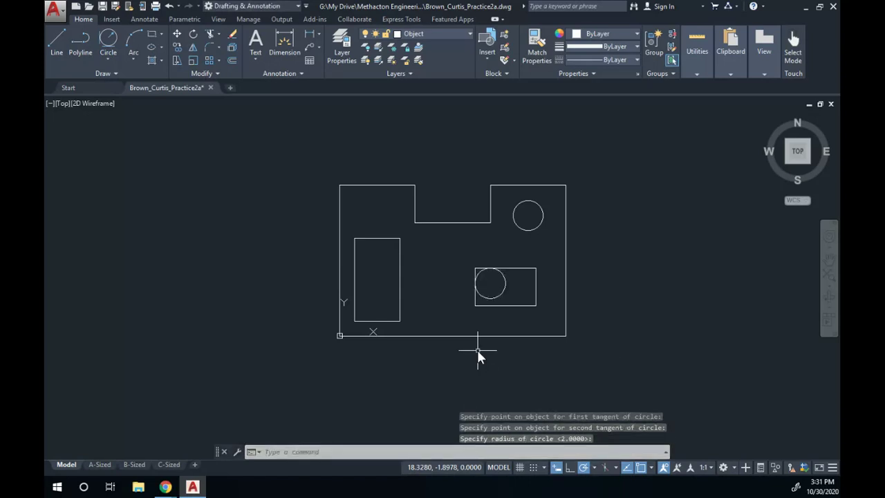
{"action": "scroll", "coordinate": [508, 280], "scroll_direction": "up", "scroll_amount": 5}
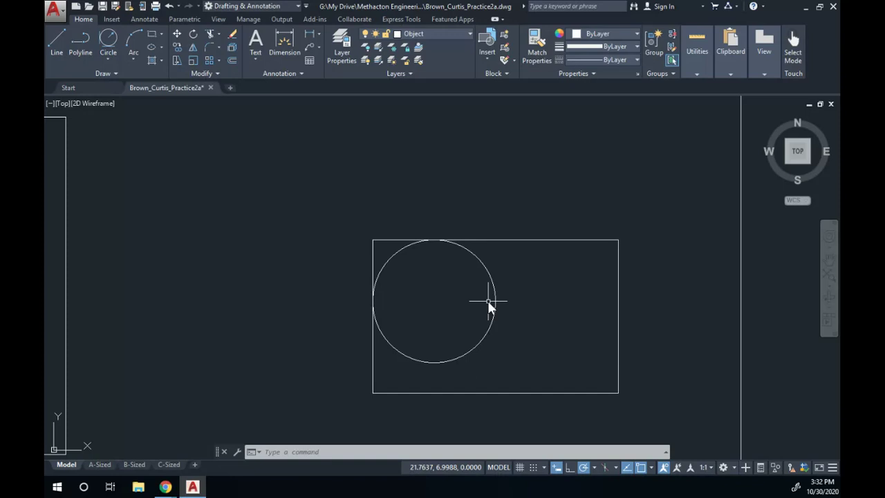
Draw a Tan, Tan, Tan circle touching the left, top and right edges of the tall rectangle.
{"action": "scroll", "coordinate": [431, 255], "scroll_direction": "down", "scroll_amount": 4}
{"action": "middle_click_drag", "start_coordinate": [418, 241], "coordinate": [566, 257]}
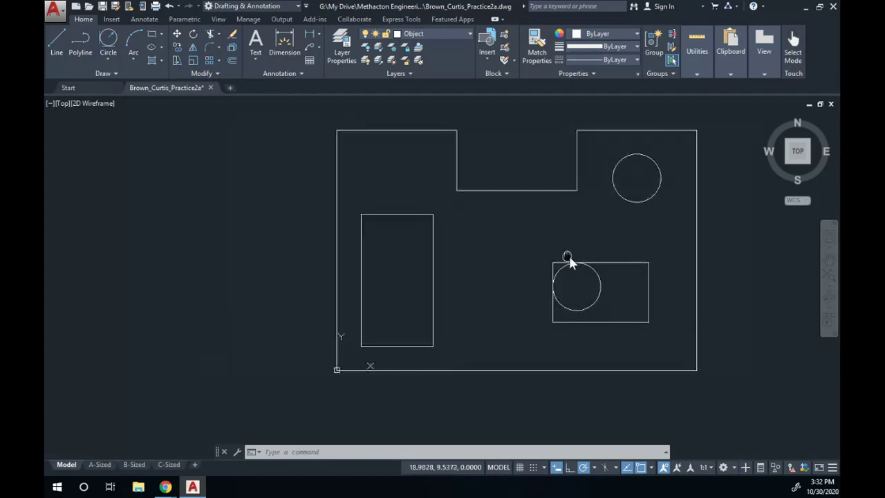
{"action": "scroll", "coordinate": [411, 258], "scroll_direction": "up", "scroll_amount": 2}
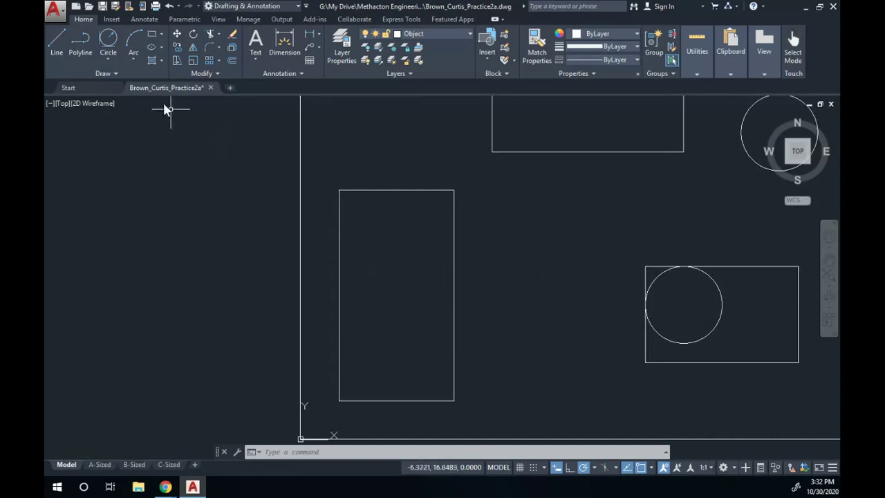
{"action": "left_click", "coordinate": [108, 59]}
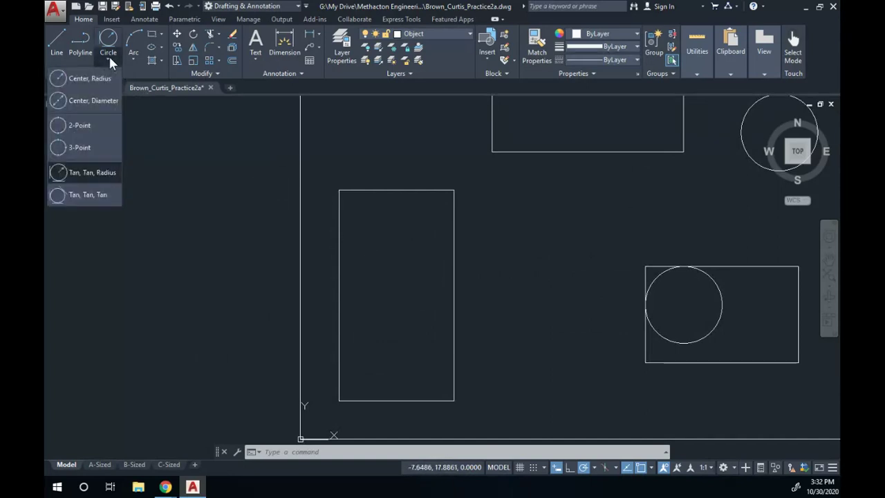
{"action": "left_click", "coordinate": [93, 194]}
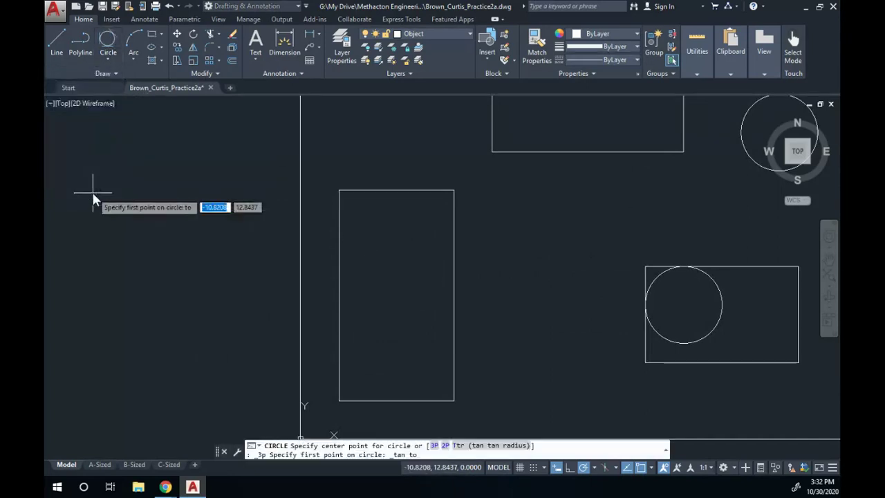
{"action": "left_click", "coordinate": [338, 247]}
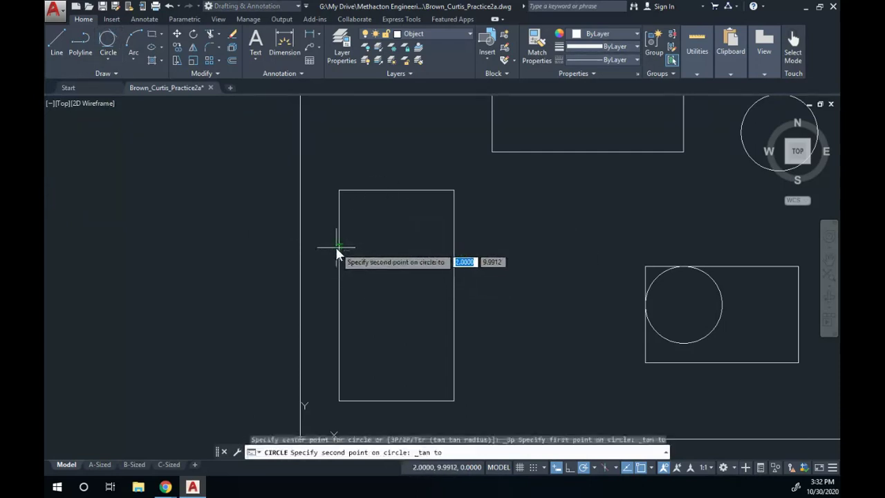
{"action": "left_click", "coordinate": [377, 192]}
{"action": "left_click", "coordinate": [454, 254]}
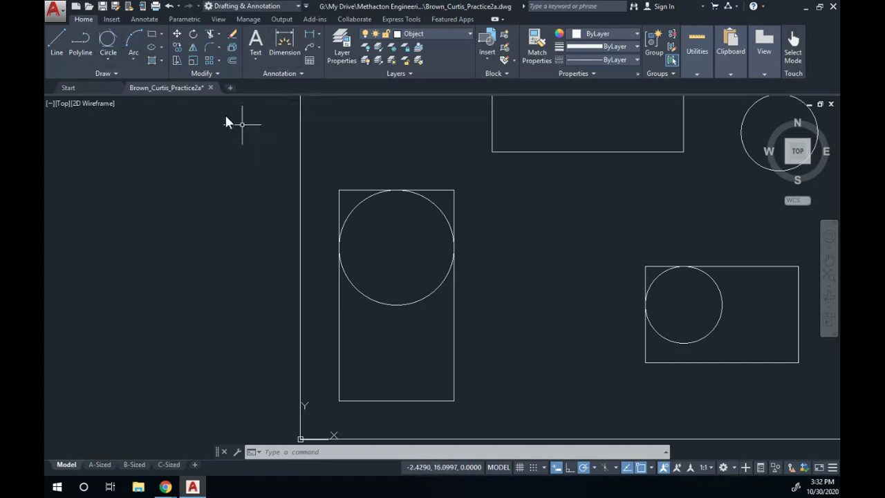
Save the drawing under its current name.
{"action": "mouse_move", "coordinate": [157, 91]}
{"action": "left_click", "coordinate": [104, 7]}
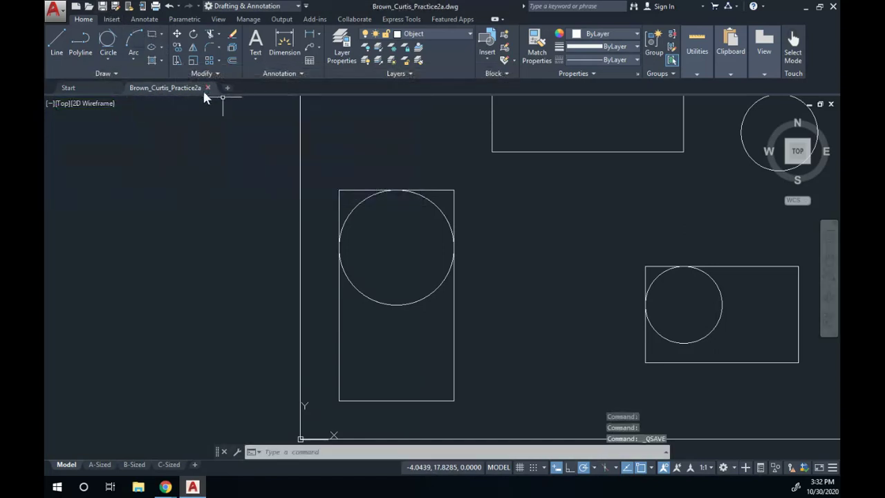
{"action": "mouse_move", "coordinate": [202, 88]}
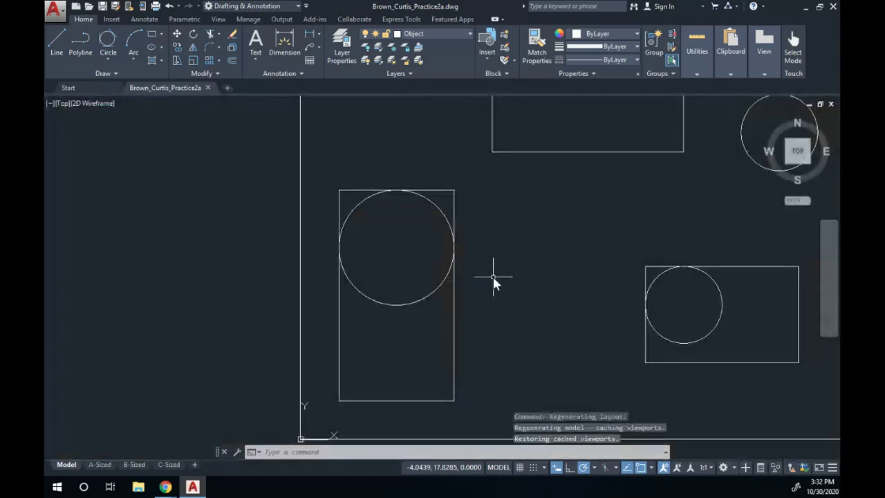
{"action": "scroll", "coordinate": [518, 197], "scroll_direction": "down", "scroll_amount": 5}
{"action": "scroll", "coordinate": [525, 207], "scroll_direction": "up", "scroll_amount": 2}
{"action": "middle_click_drag", "start_coordinate": [542, 217], "coordinate": [510, 230]}
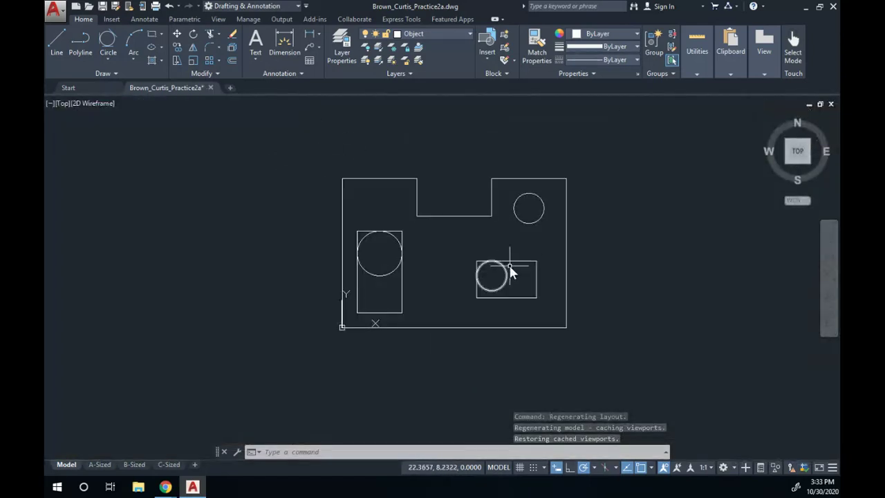